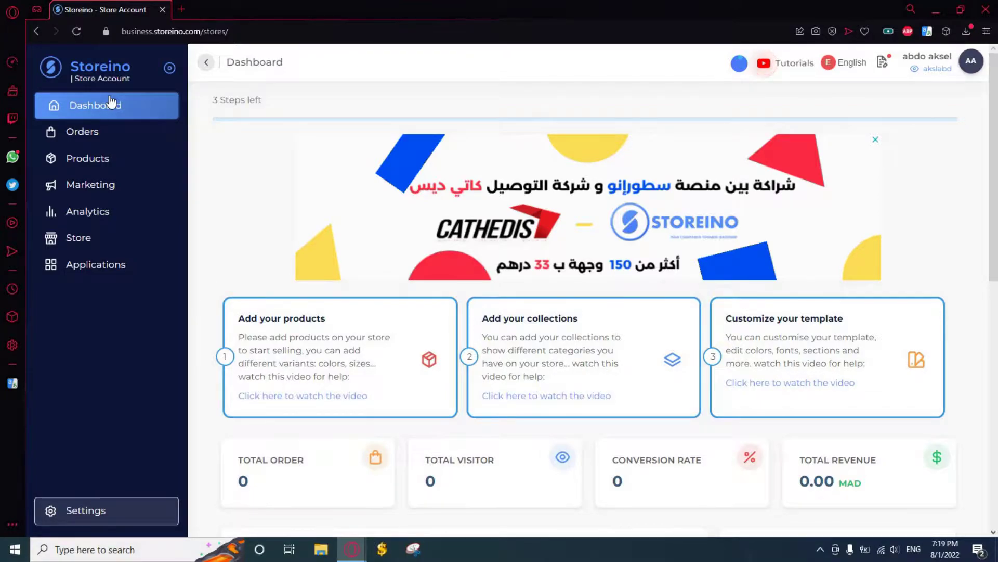
Step: Create a new product titled "HEADSETS"
click(104, 161)
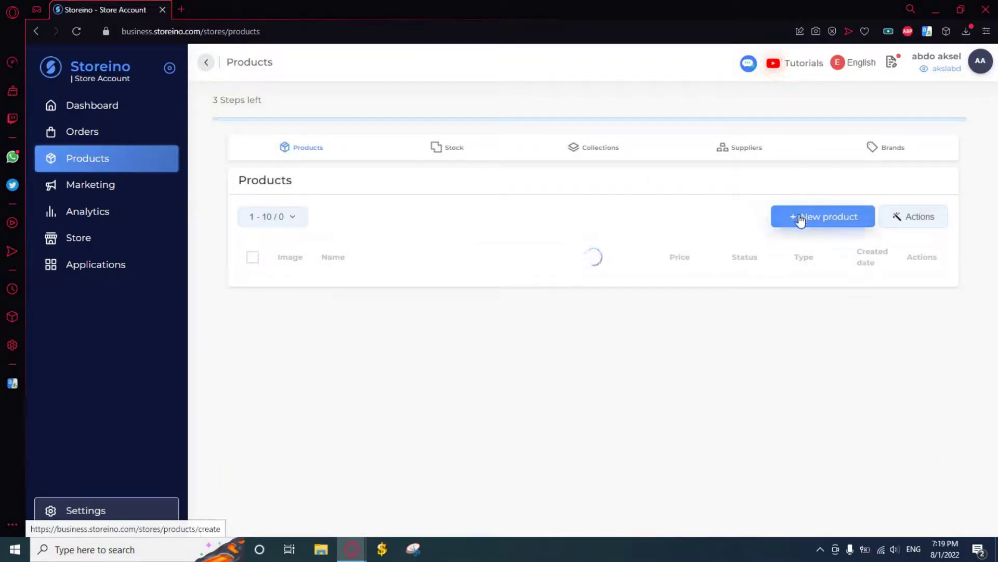
click(800, 221)
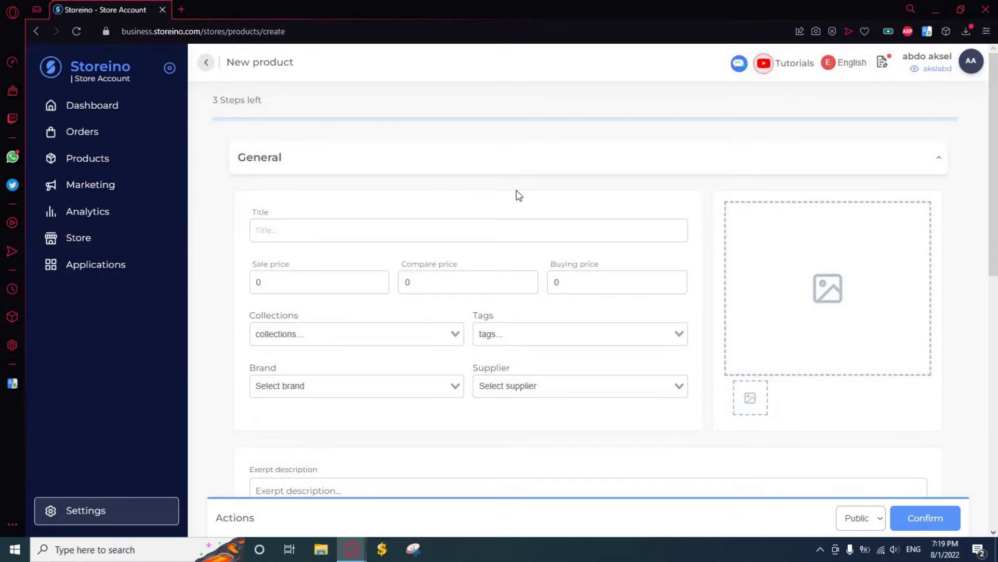
click(489, 235)
text(HEADSETS)
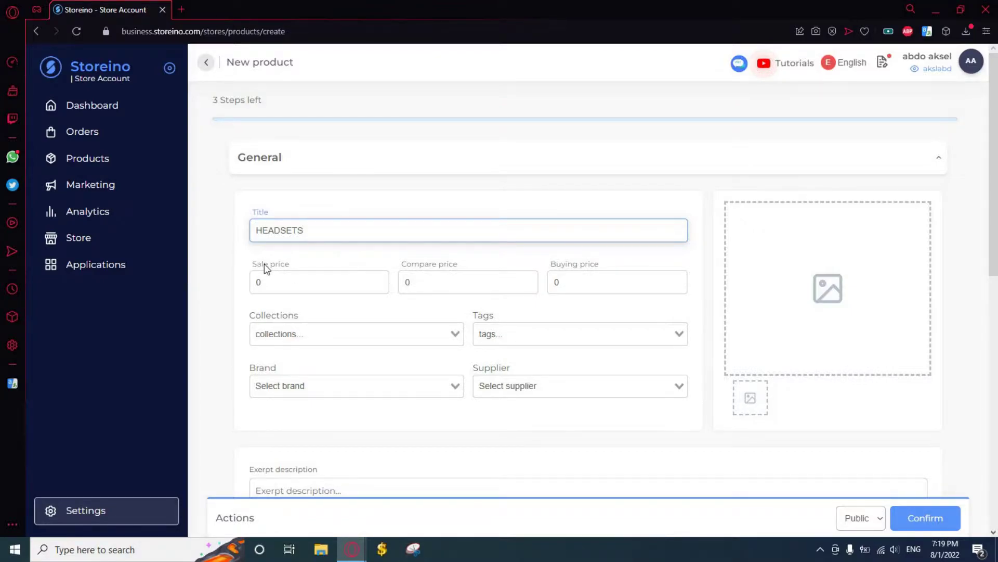
Step: Set the product's sale price to 13
click(297, 267)
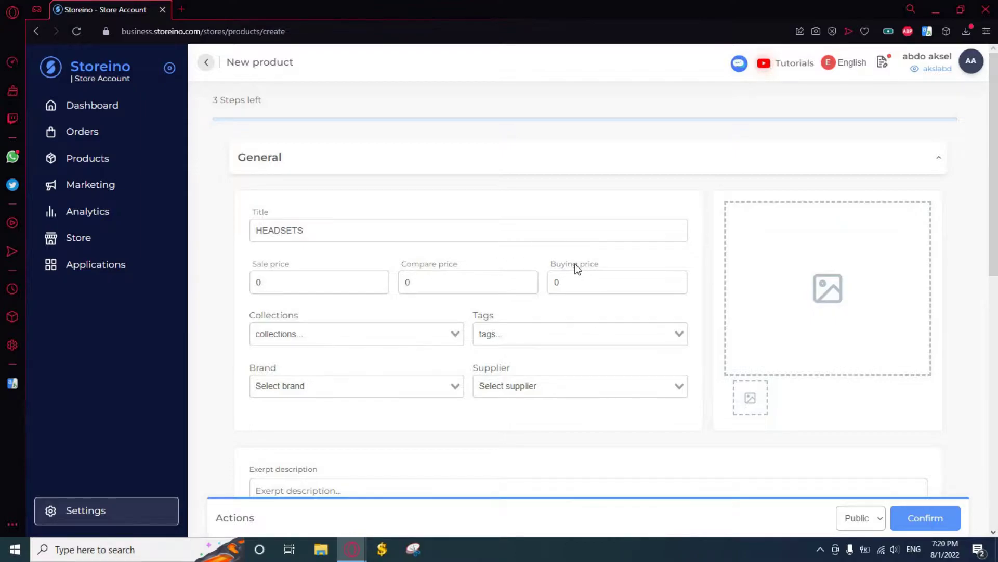
click(332, 289)
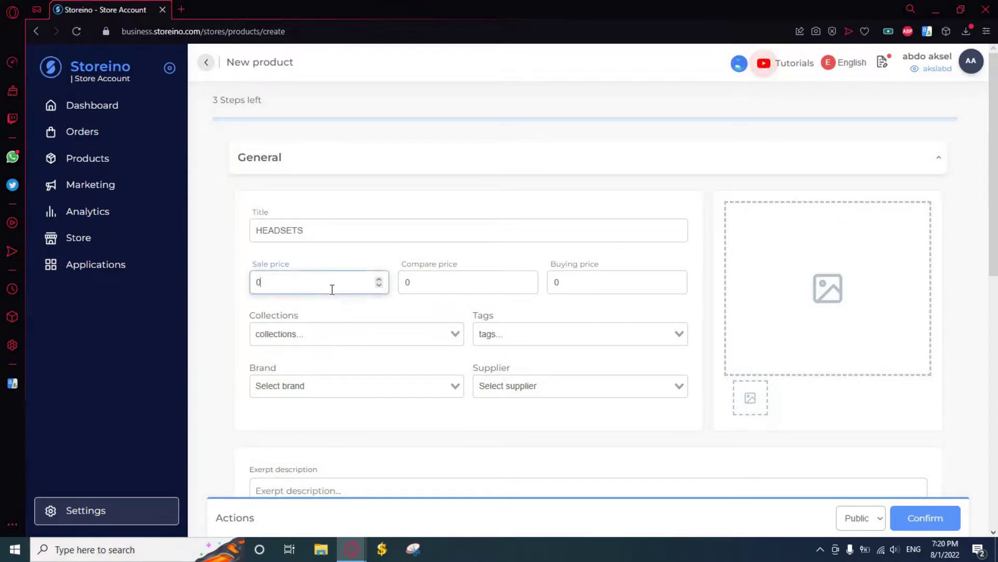
key(BackSpace)
text(13)
click(375, 316)
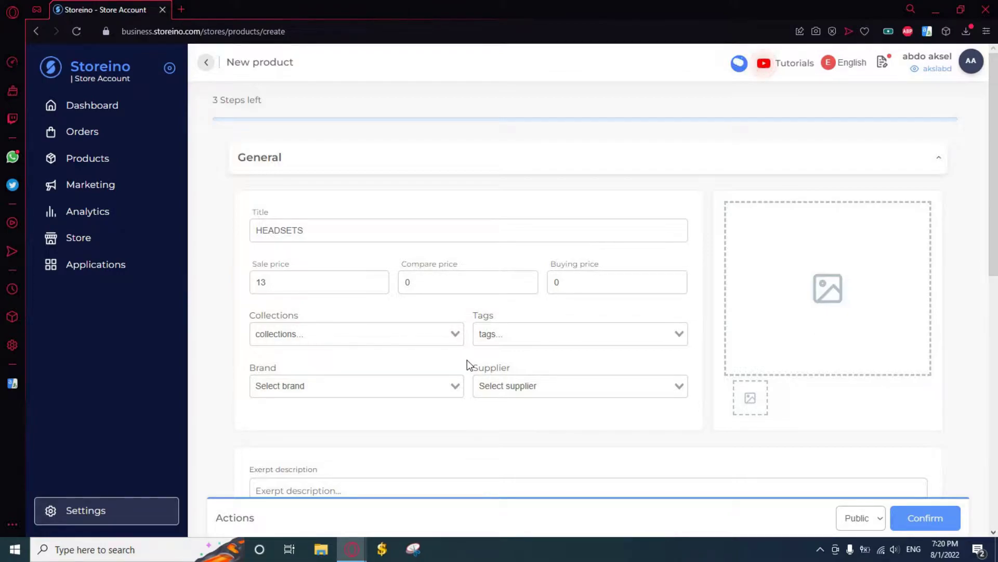
Step: Assign the product to the AUDIO collection and the BEATS brand
click(333, 337)
click(329, 356)
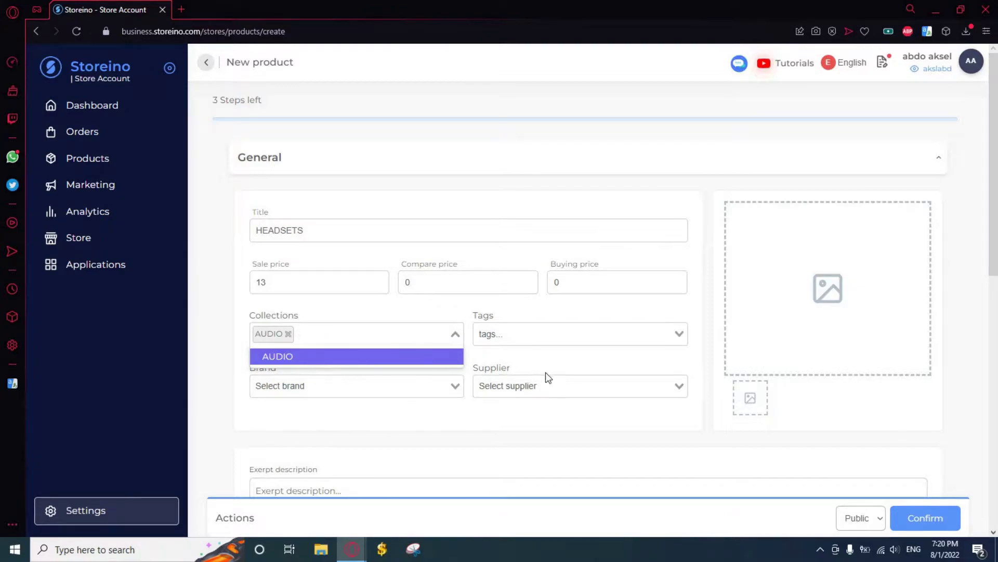
click(338, 388)
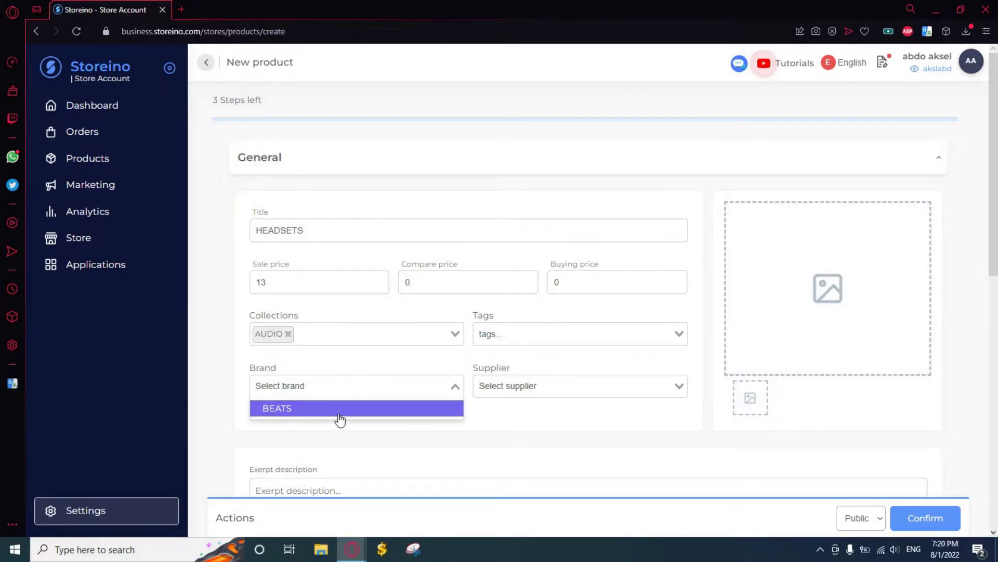
click(339, 409)
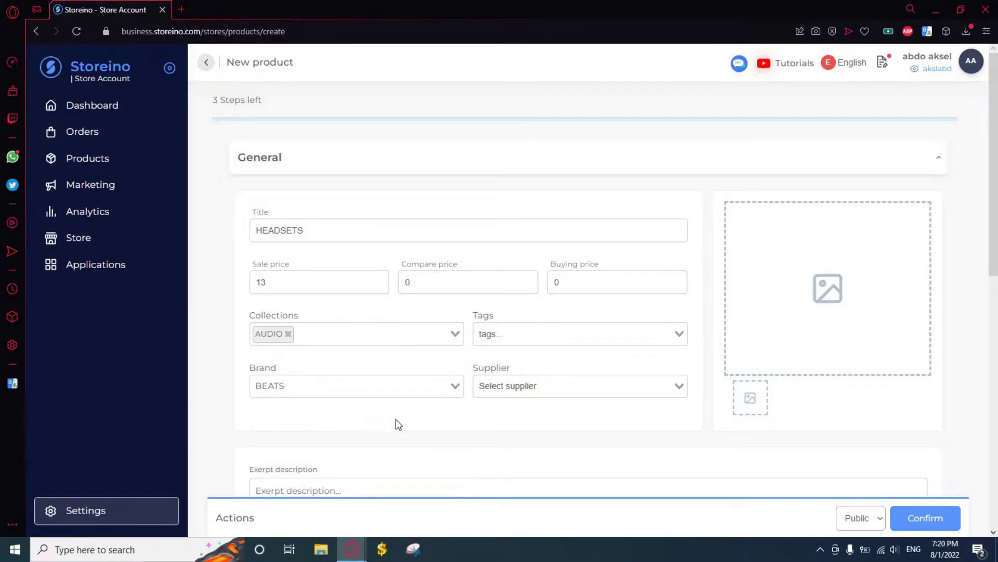
Step: Add the red headphones and black headset photos from the library as product images
click(813, 269)
click(421, 366)
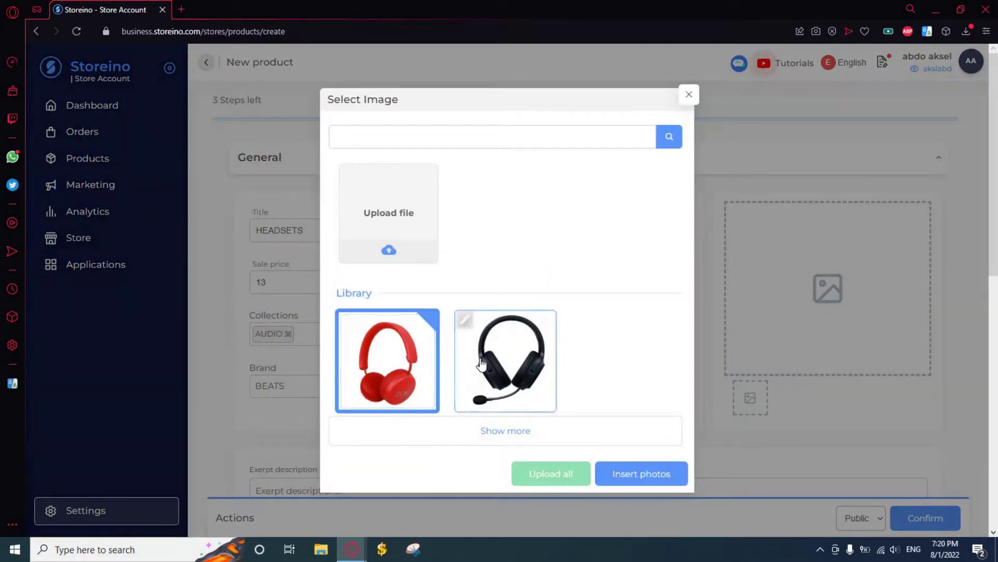
click(481, 364)
click(644, 476)
Step: Make the "headsets for sale" text in the product details bold and underlined
scroll(599, 333, down, 3)
scroll(375, 274, down, 5)
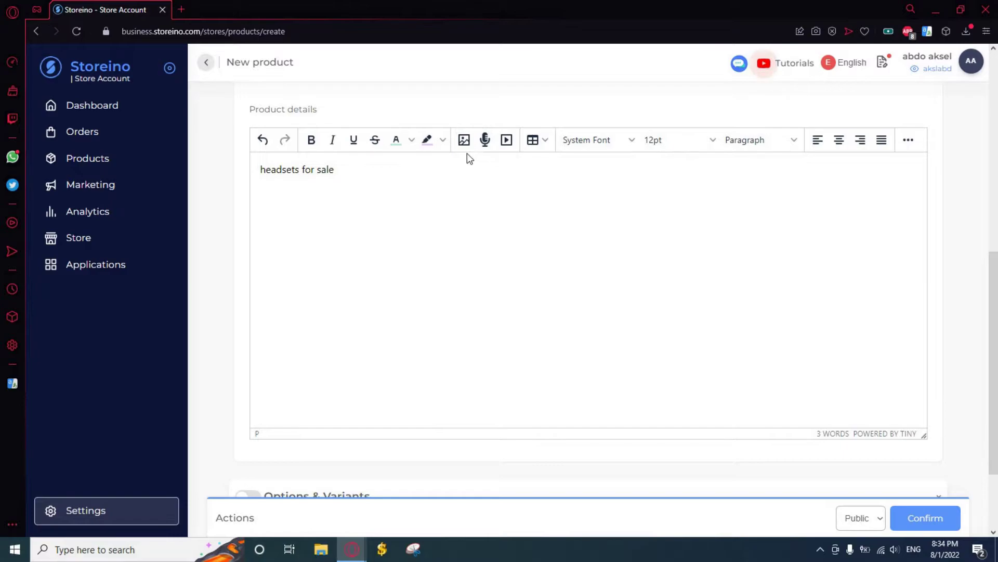
triple_click(302, 174)
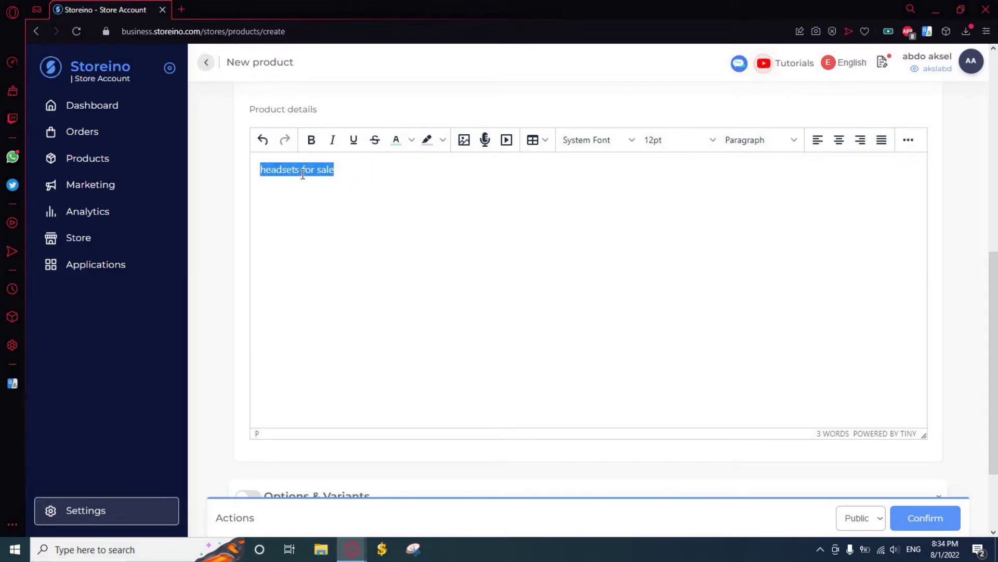
click(308, 146)
click(288, 211)
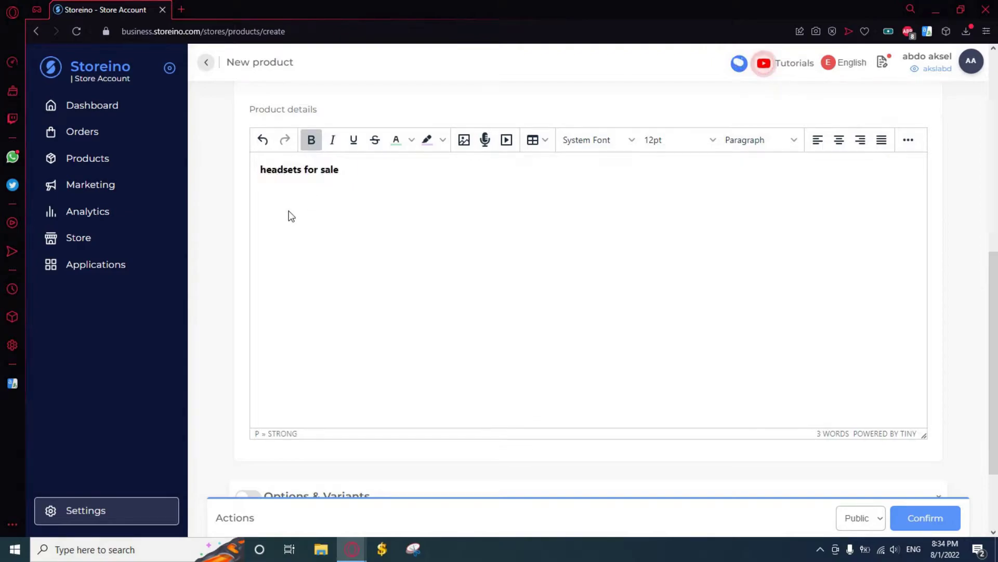
triple_click(301, 165)
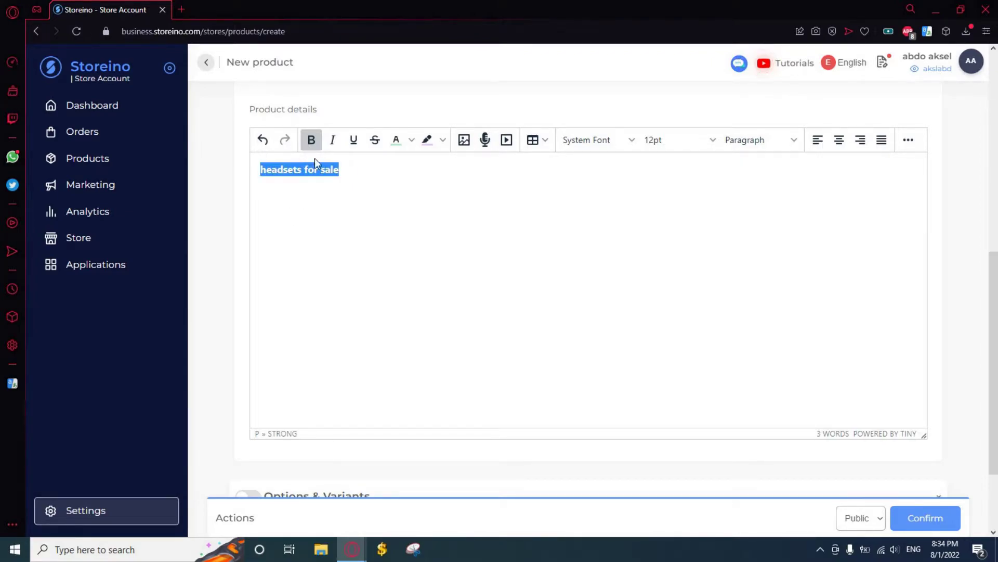
click(355, 143)
click(342, 188)
Step: Colour the "headsets for sale" text yellow and give it a blue highlight
triple_click(321, 170)
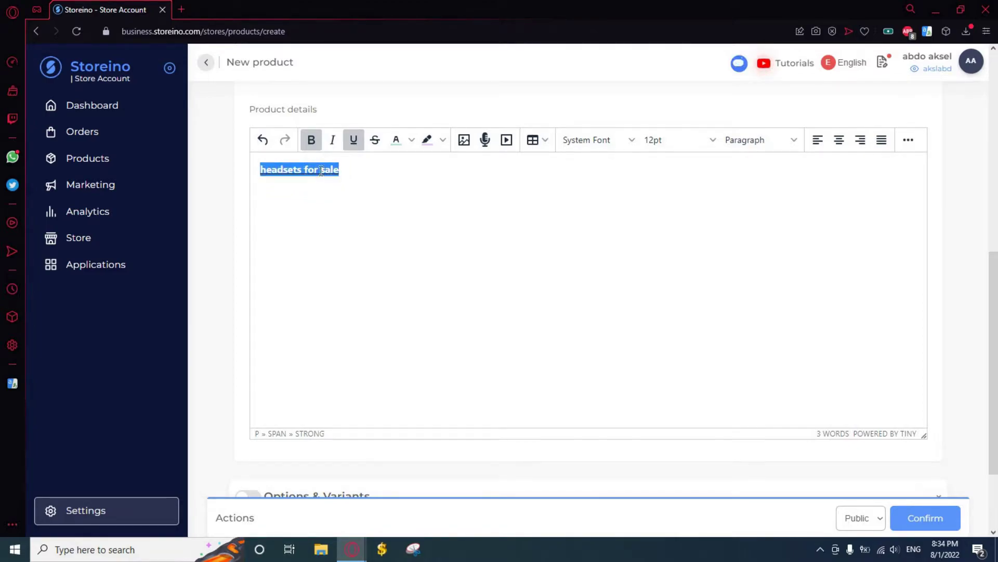
click(410, 143)
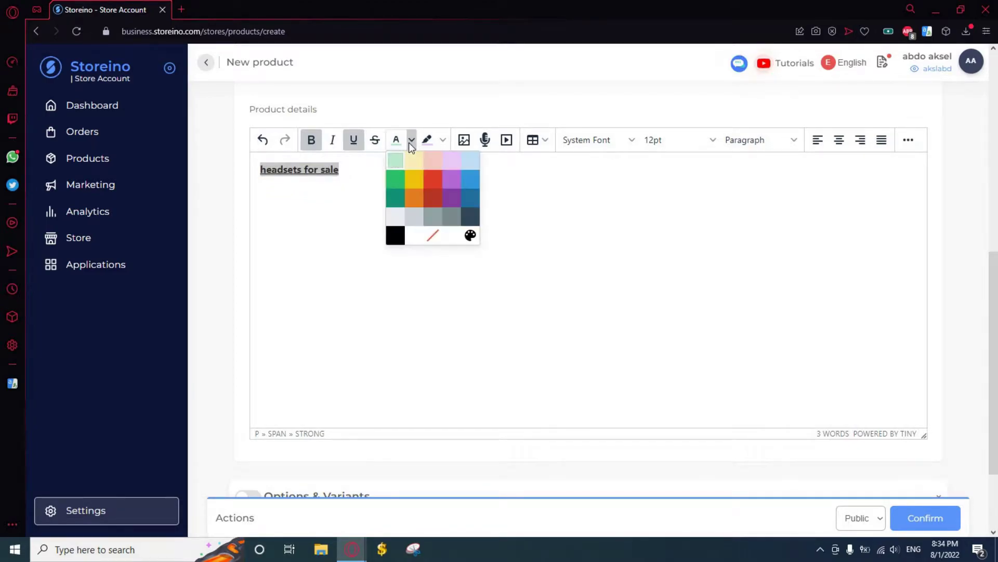
click(417, 181)
click(310, 191)
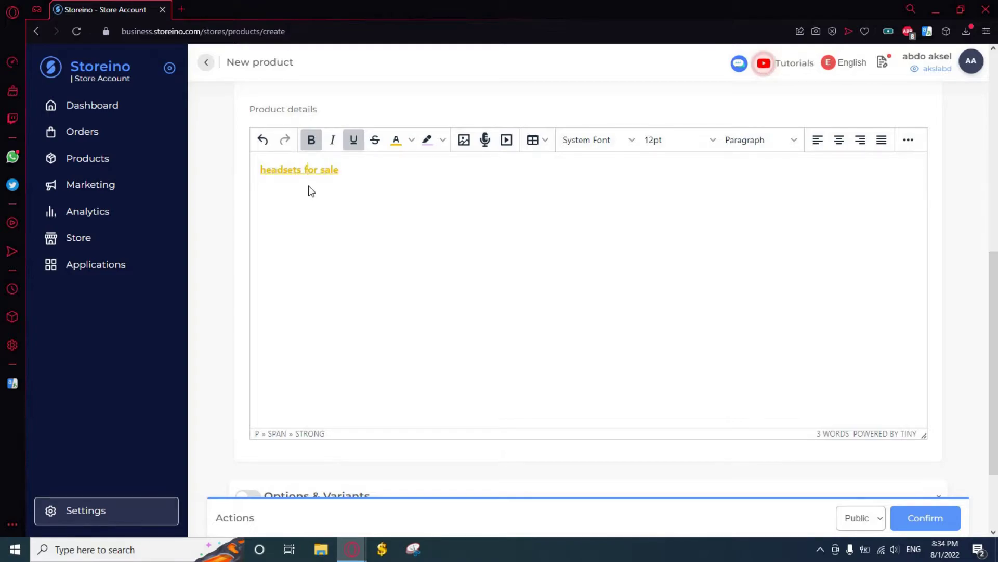
triple_click(300, 171)
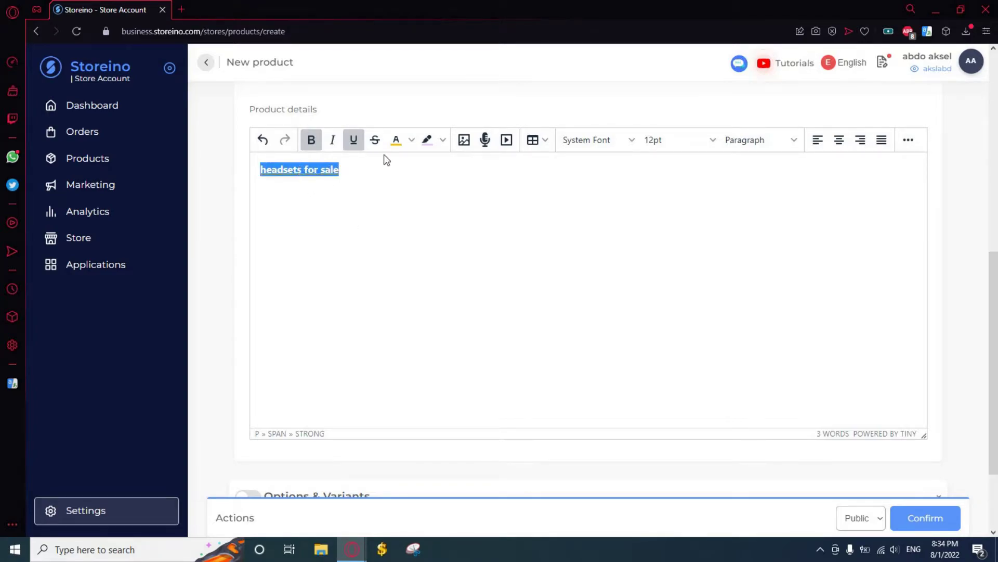
click(442, 140)
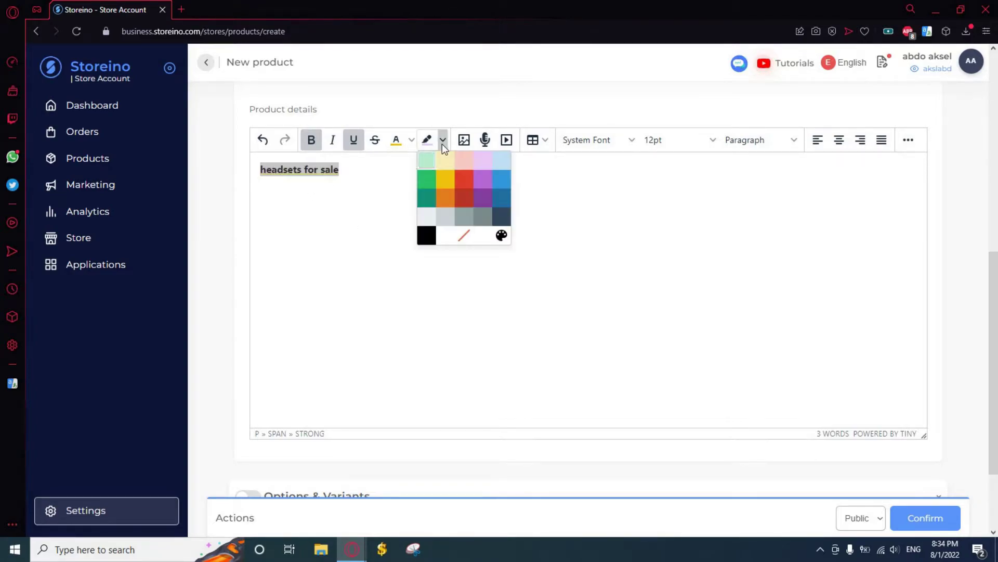
click(504, 177)
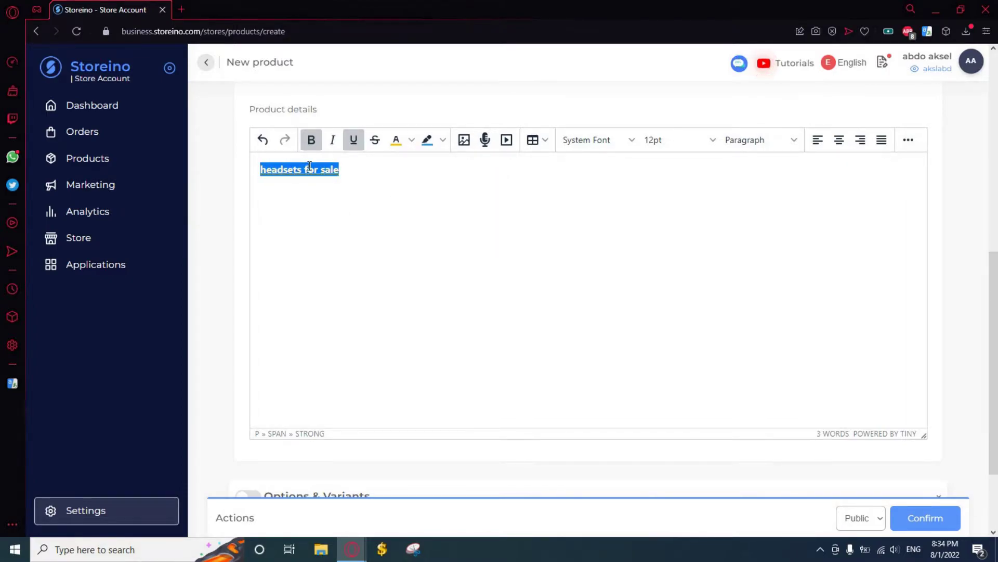
Step: Format the "headsets for sale" text as centred 24pt Book Antiqua
click(607, 144)
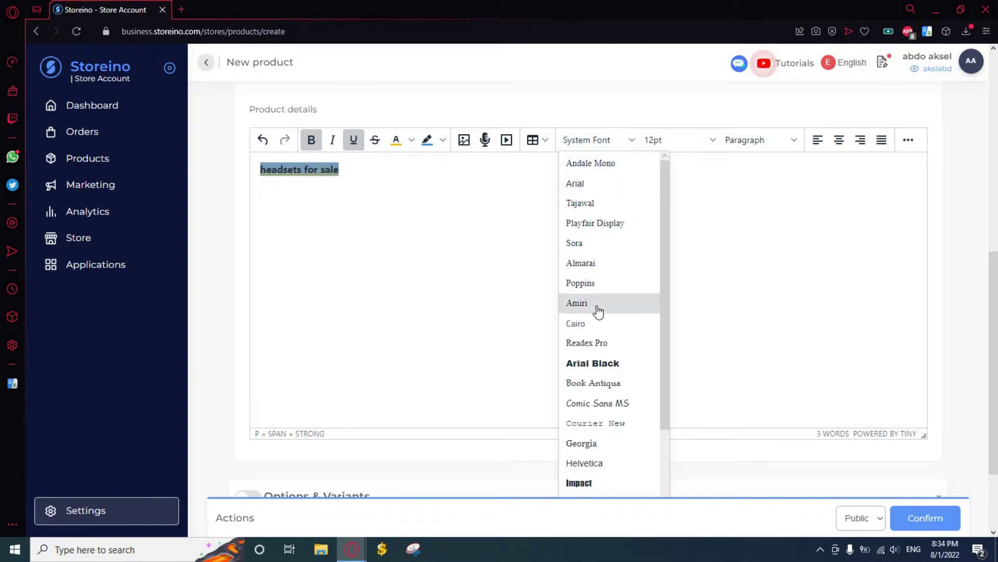
click(611, 385)
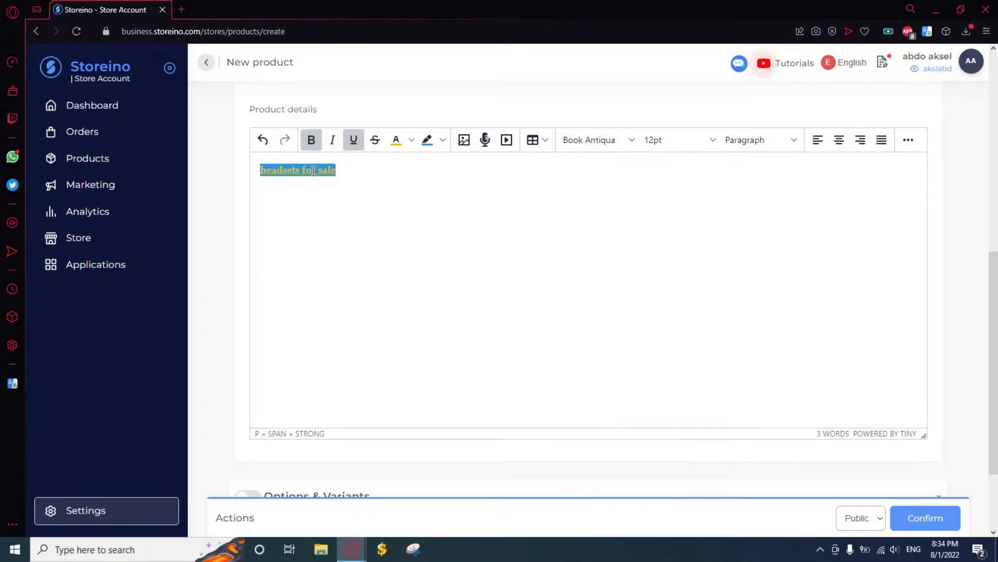
click(665, 141)
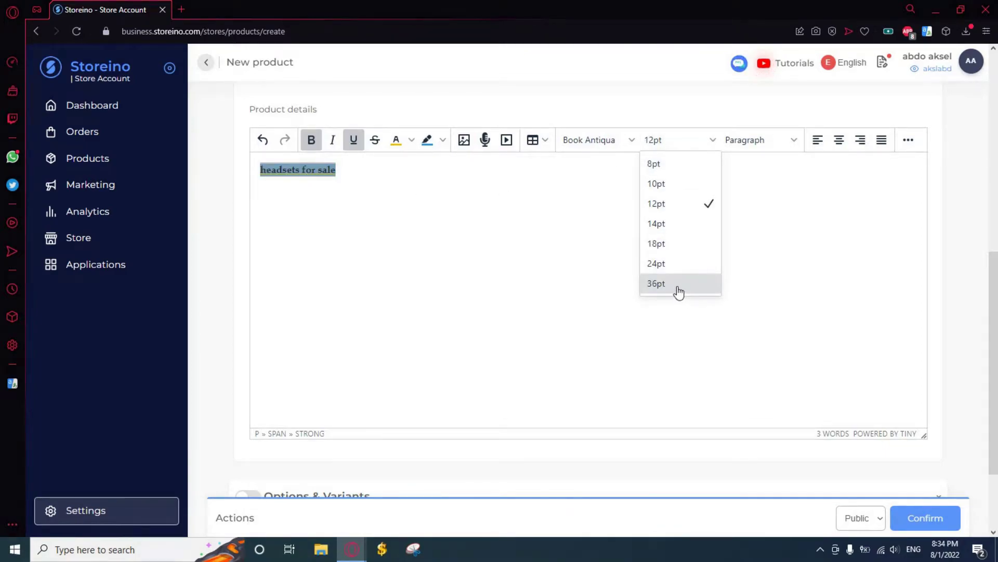
click(668, 264)
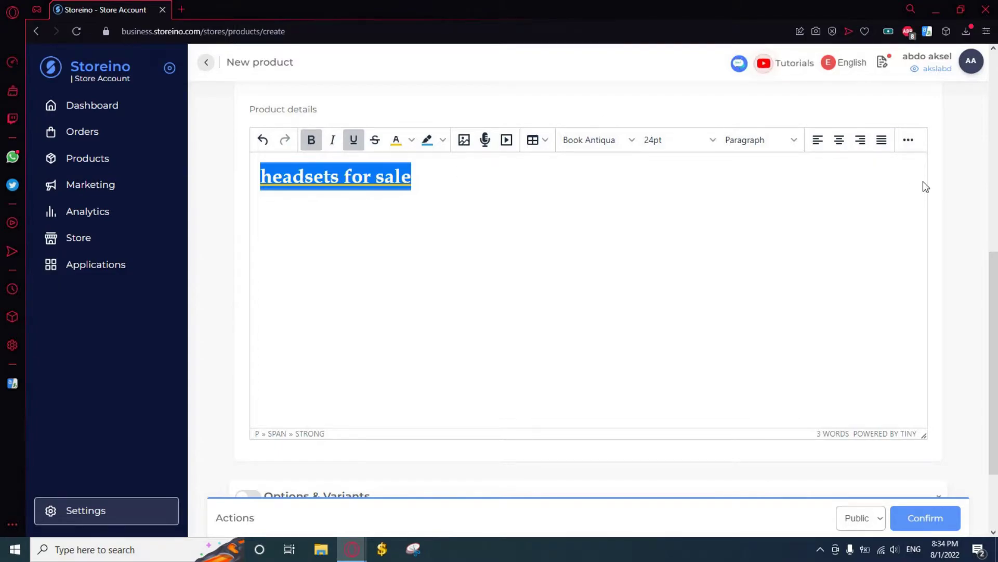
click(834, 149)
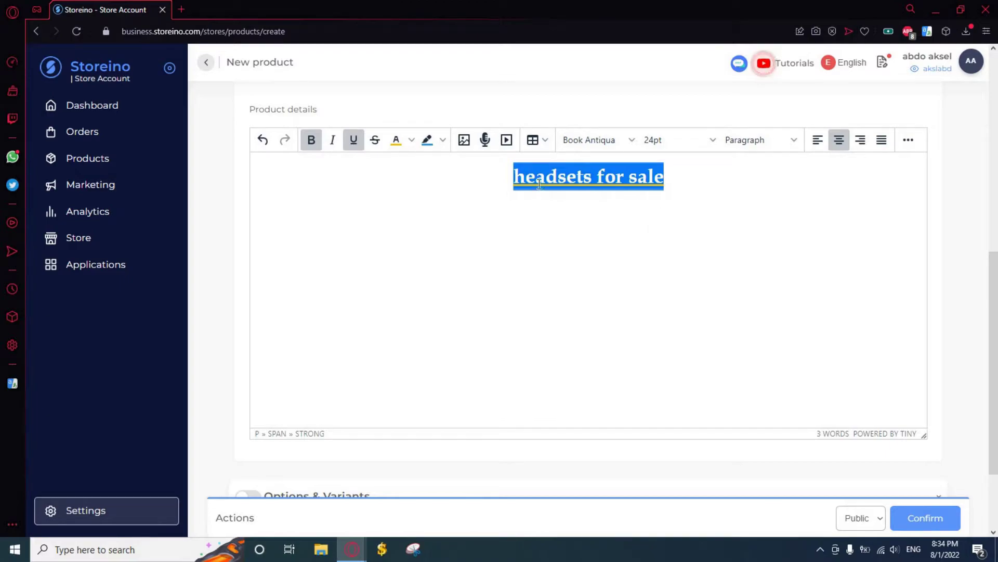
click(579, 111)
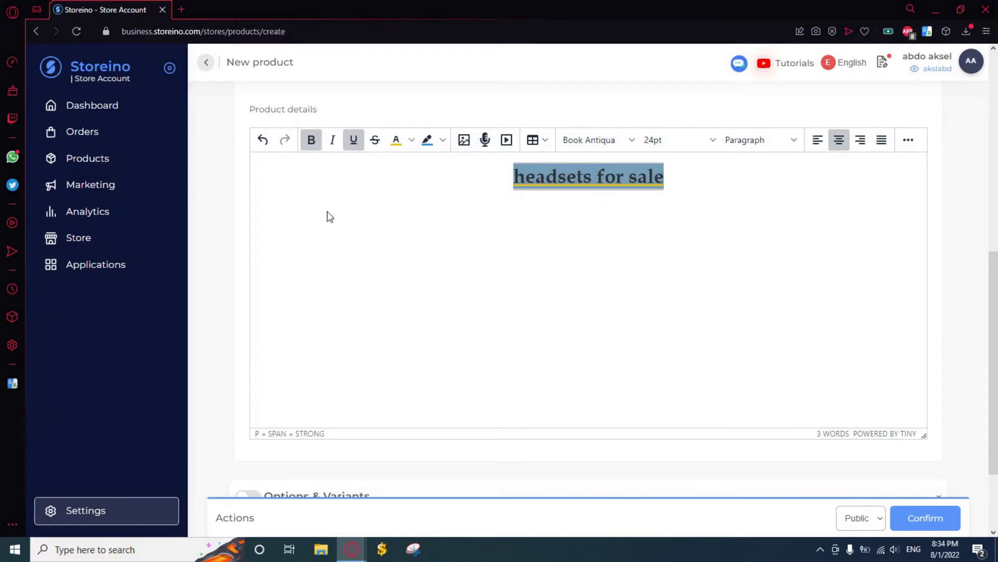
Step: Delete the "headsets for sale" text from the product details
triple_click(572, 180)
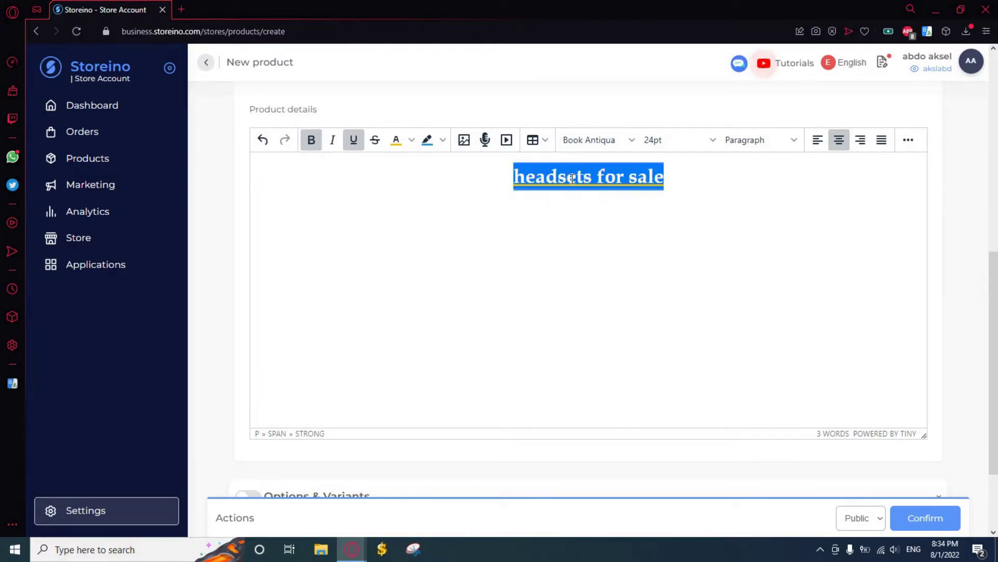
key(BackSpace)
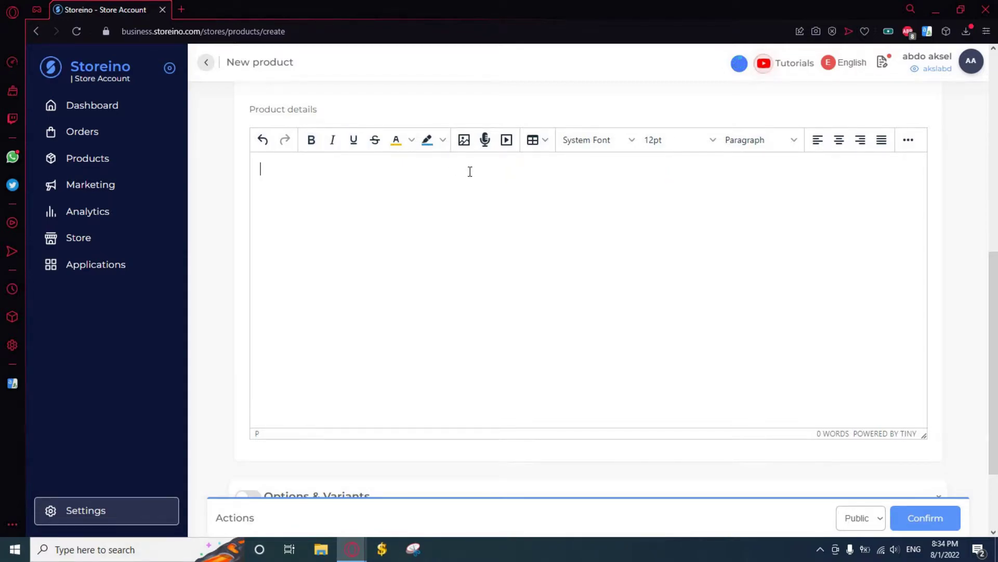
Step: Insert the black headset photo from the library into the product details and shrink it proportionally
click(467, 139)
click(464, 386)
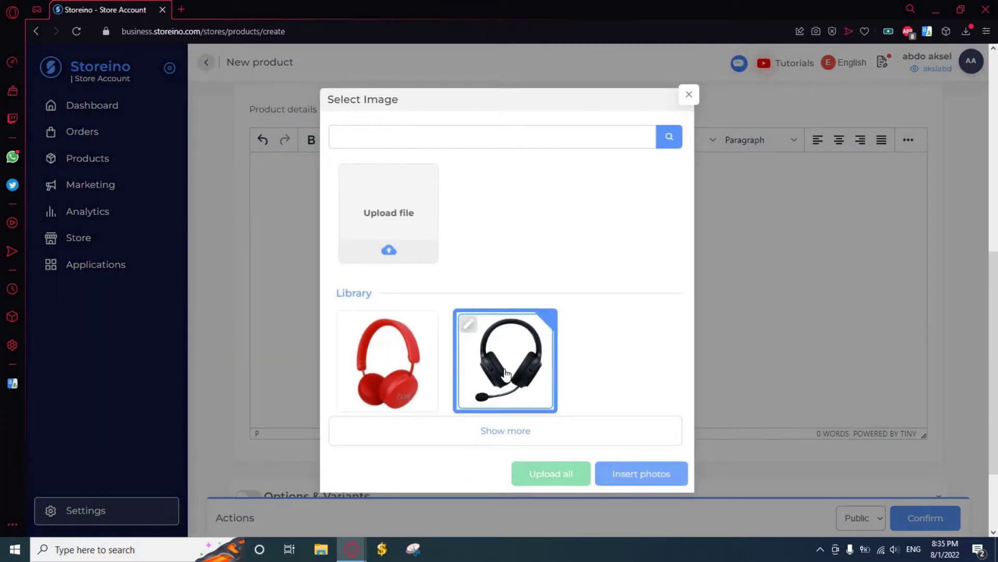
click(632, 476)
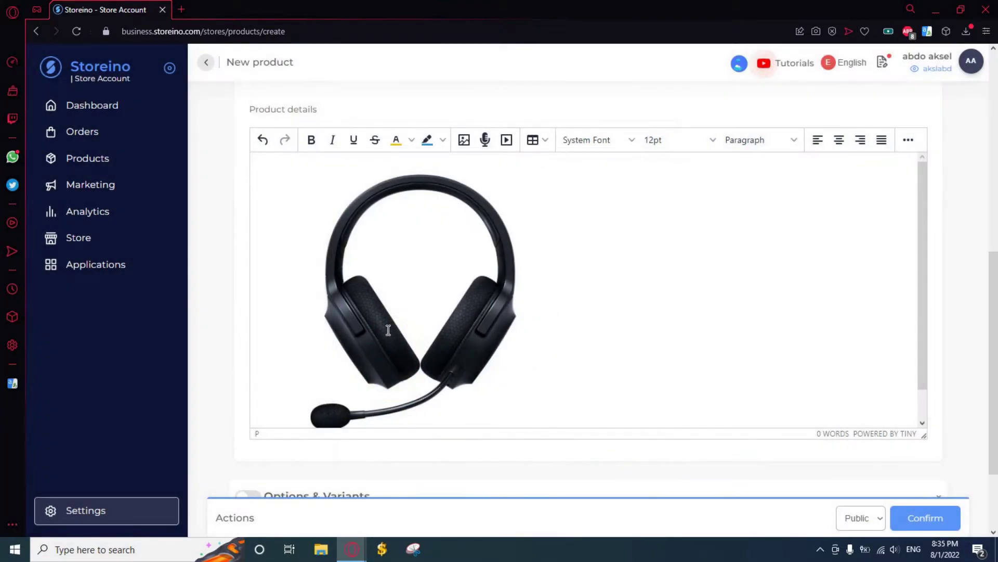
click(390, 325)
drag(547, 162, 494, 230)
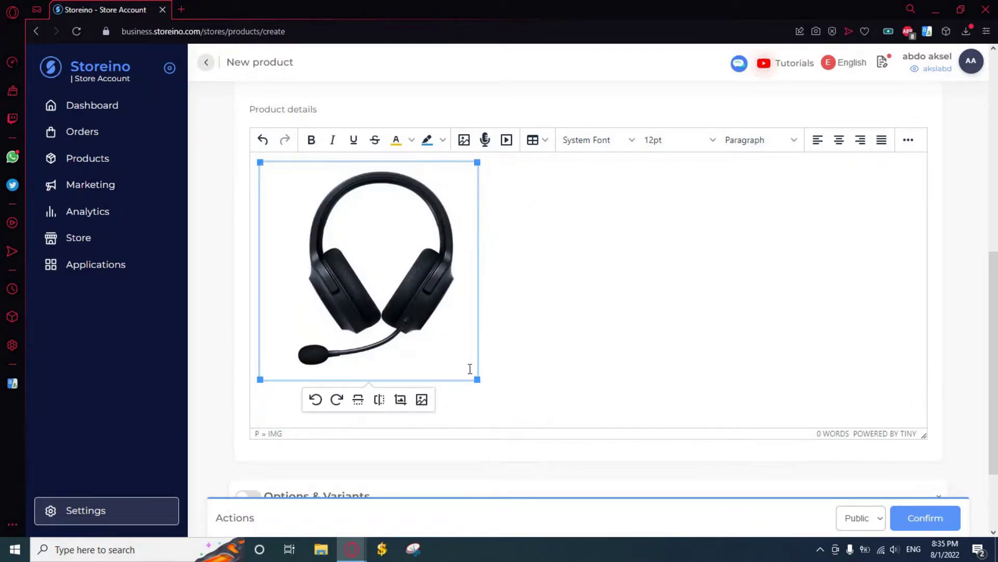
Step: Rotate the headset image clockwise and back again, and delete it from the product details
click(337, 401)
click(315, 401)
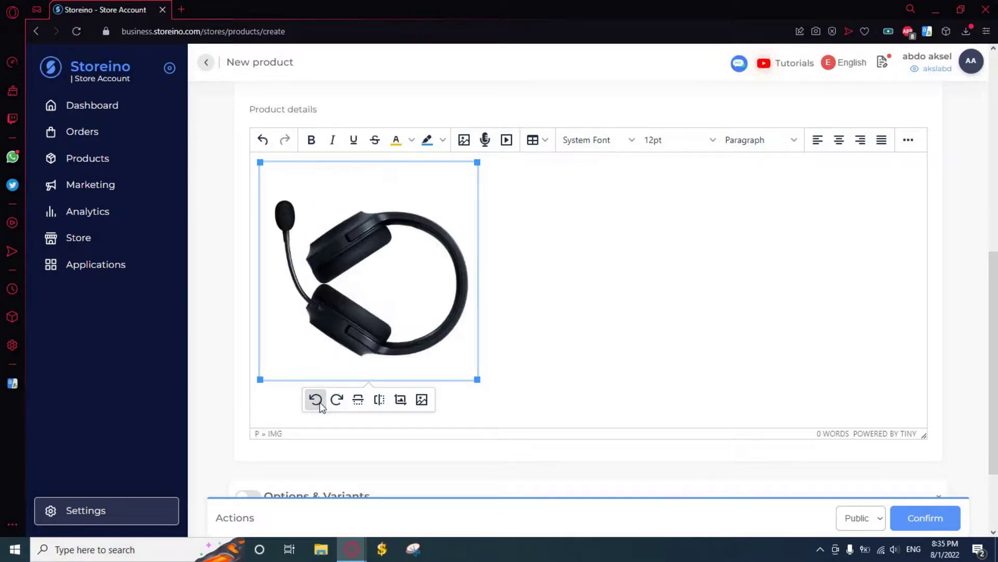
click(615, 274)
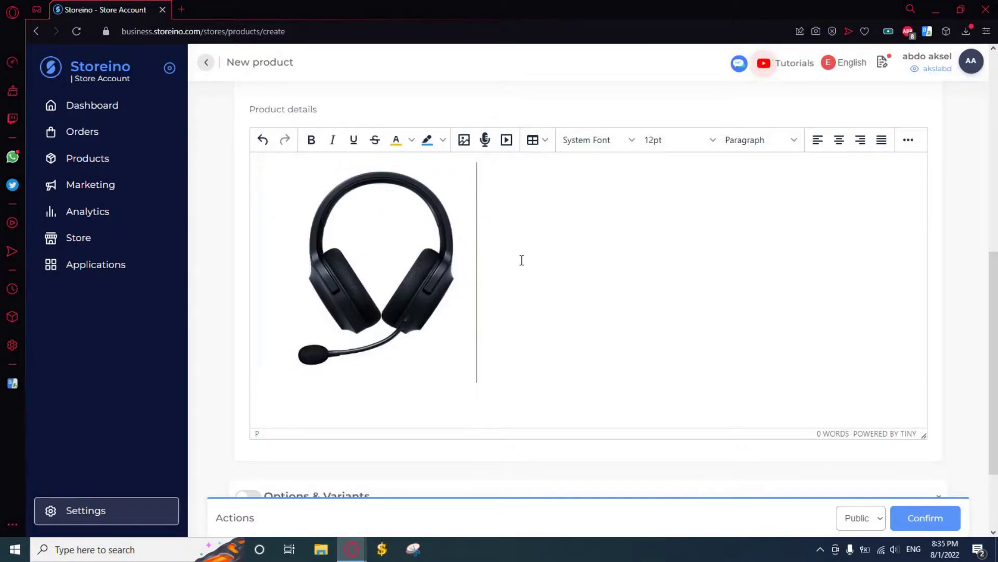
click(414, 219)
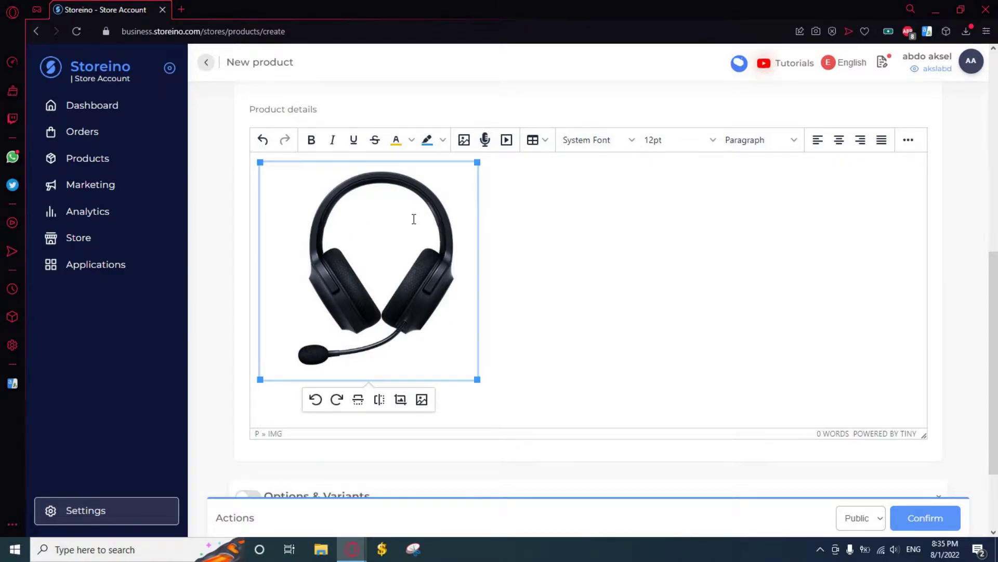
key(Delete)
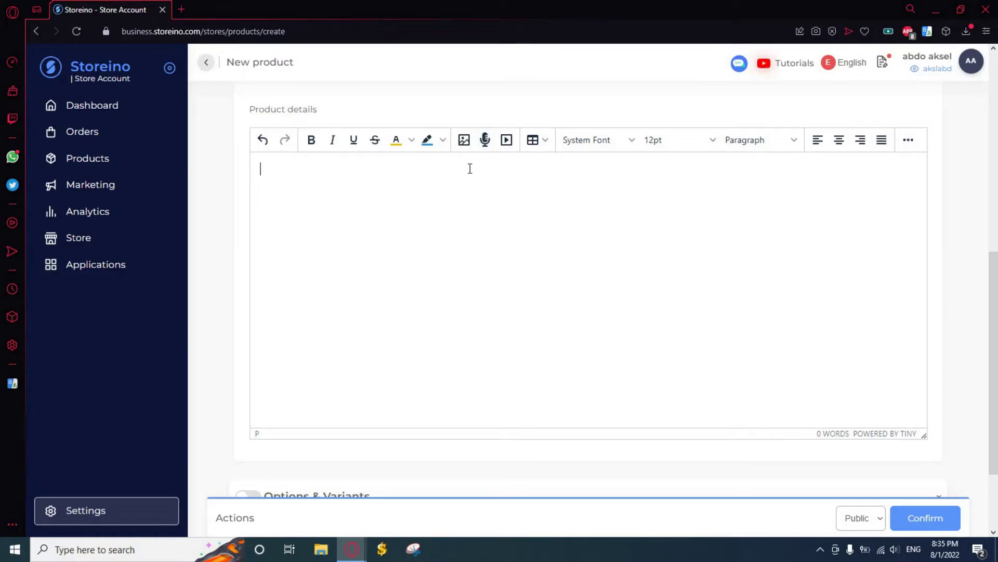
click(507, 140)
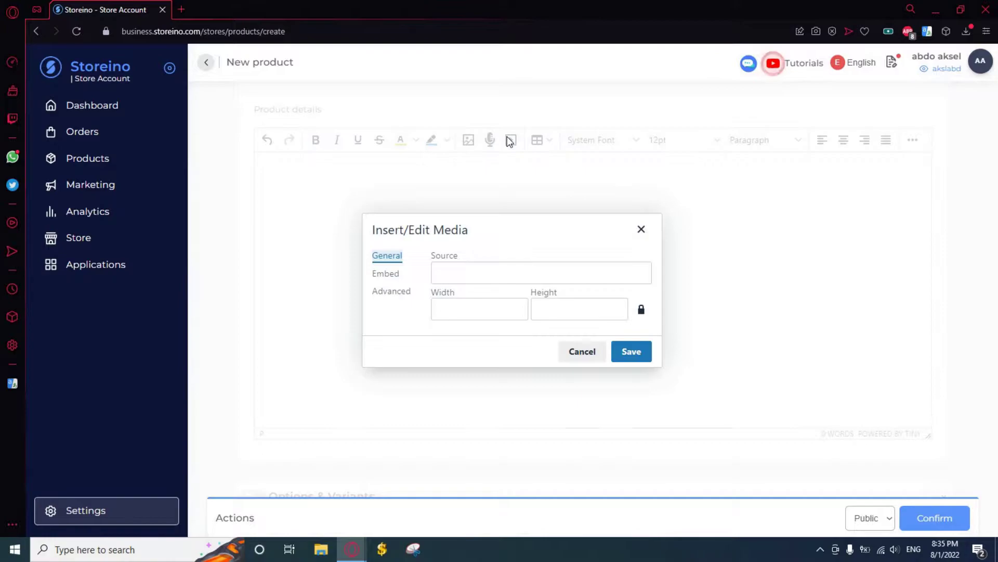
click(544, 276)
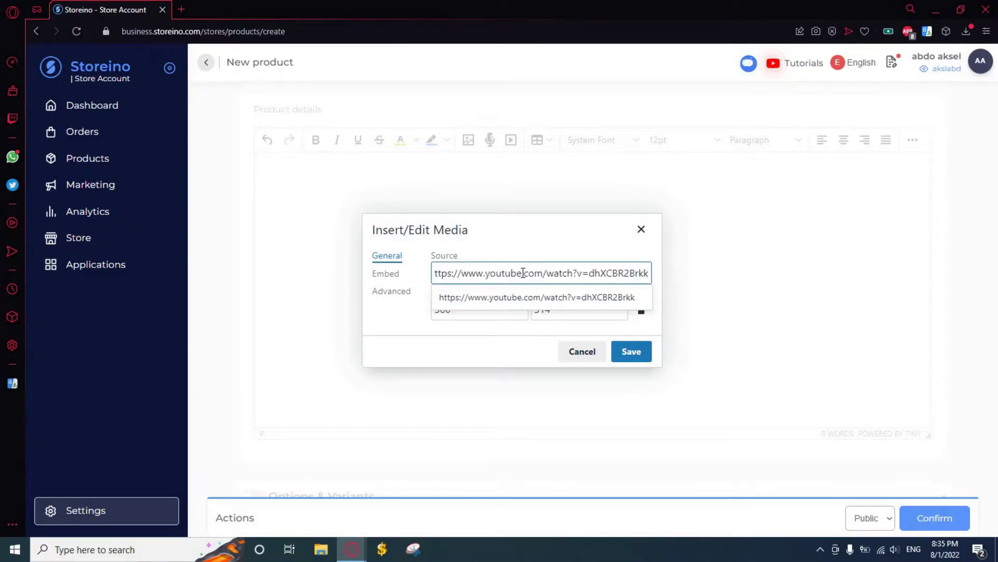
click(626, 351)
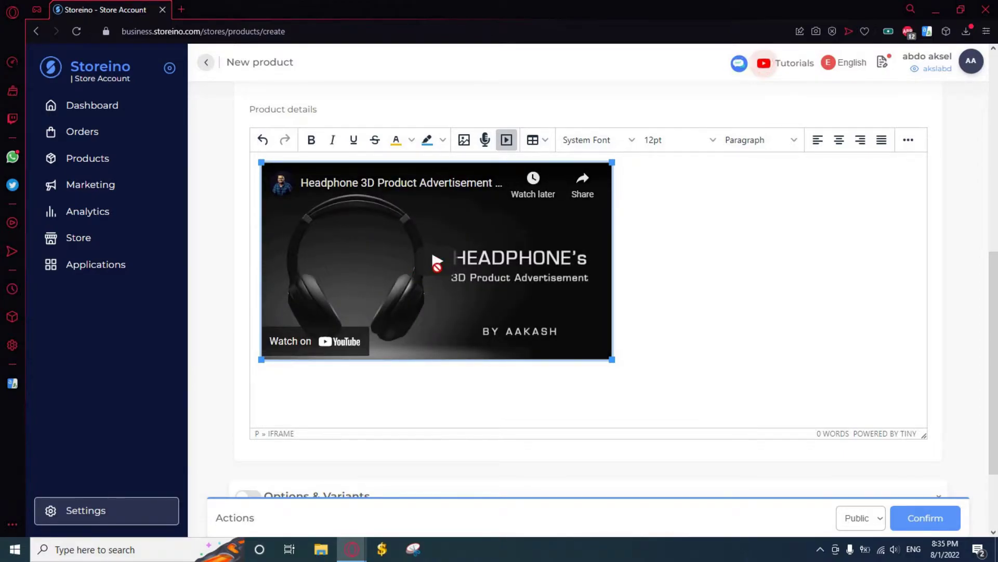
click(435, 263)
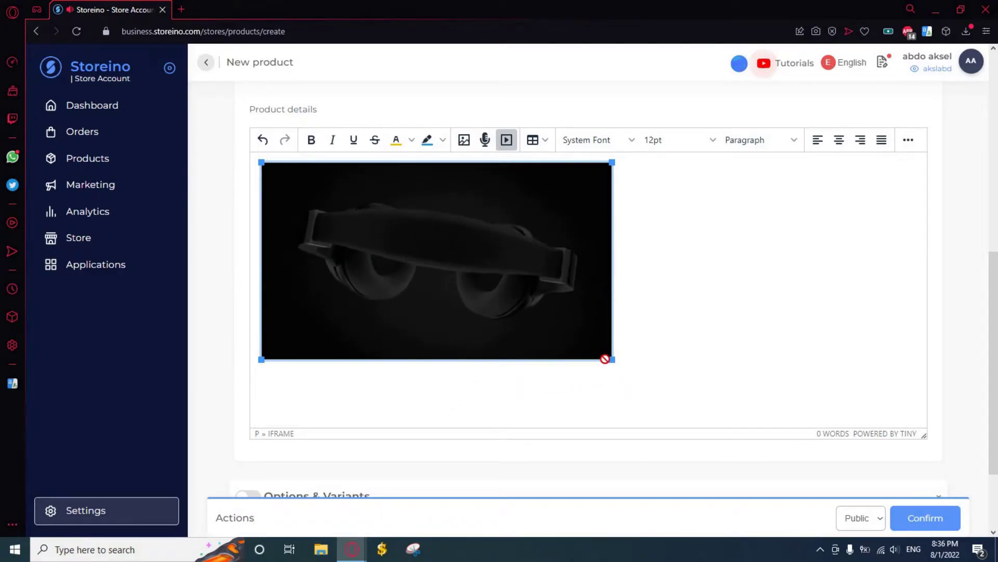
drag(612, 360, 497, 295)
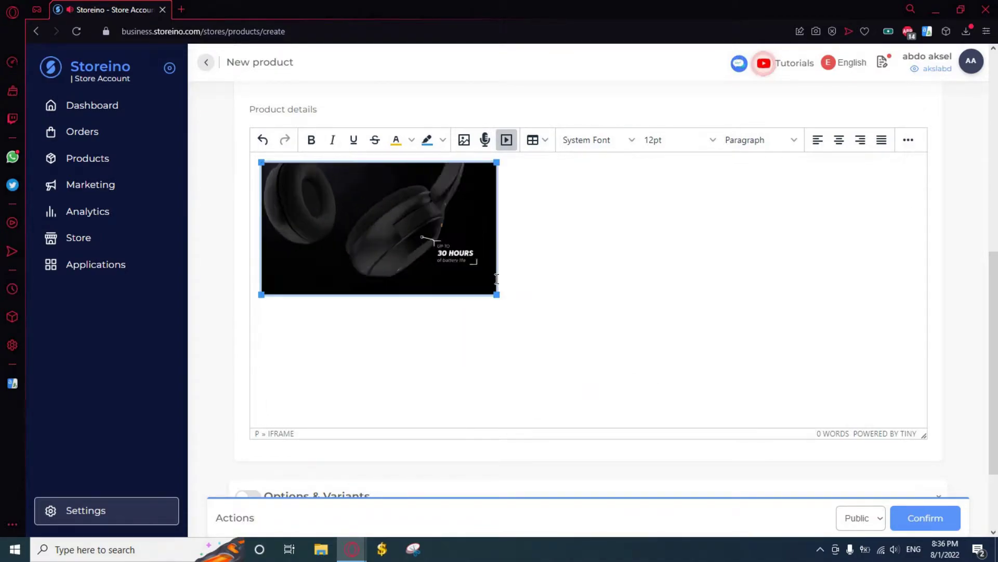
click(391, 221)
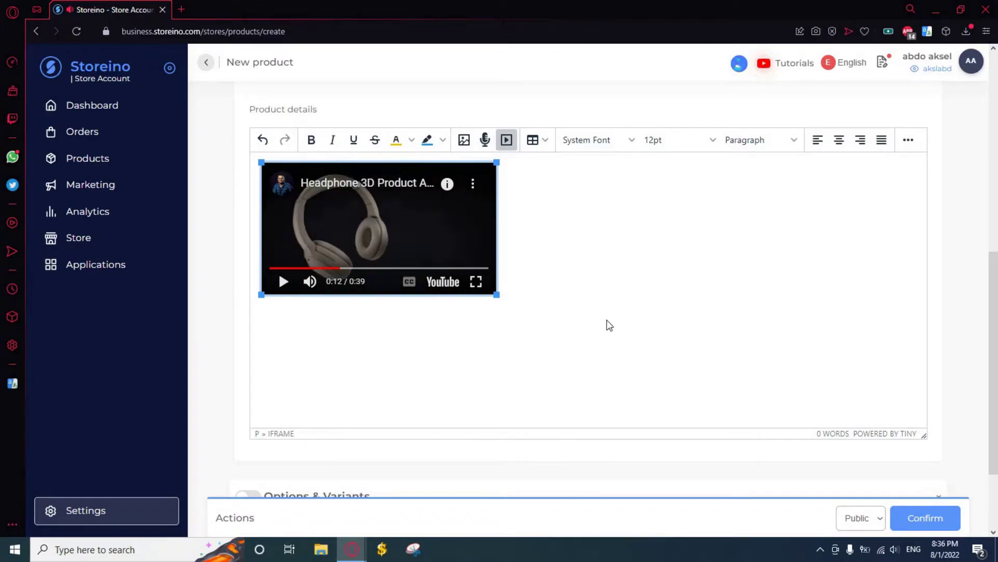
Step: Add a product option named discount with the value "Buy 2 get 1 free" under Options & Variants
scroll(770, 314, up, 10)
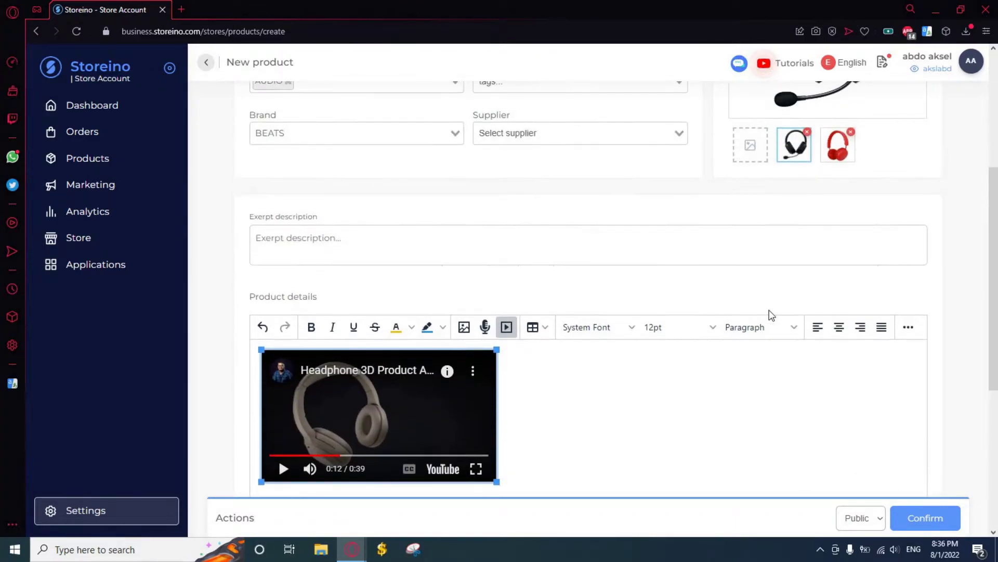
click(342, 162)
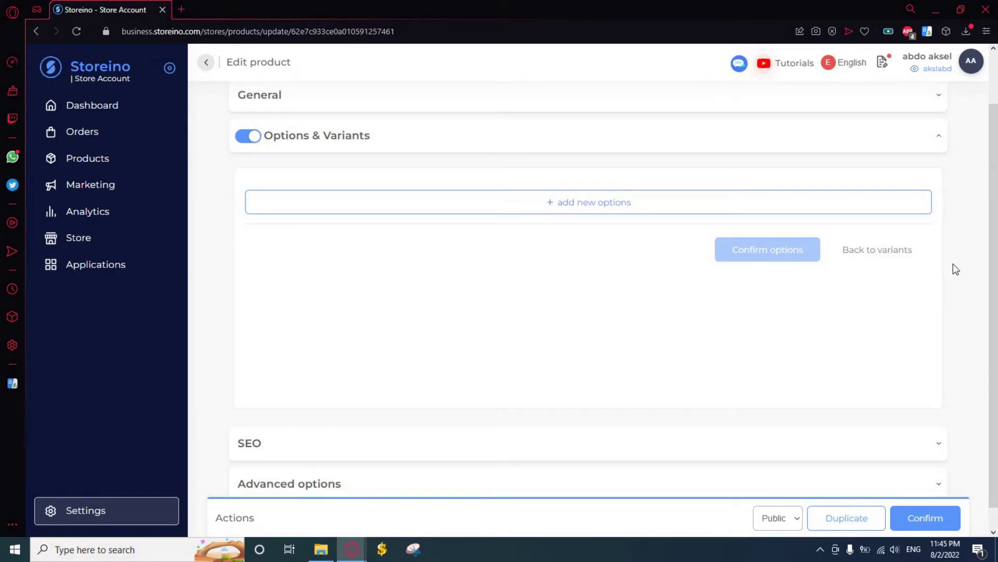
click(602, 205)
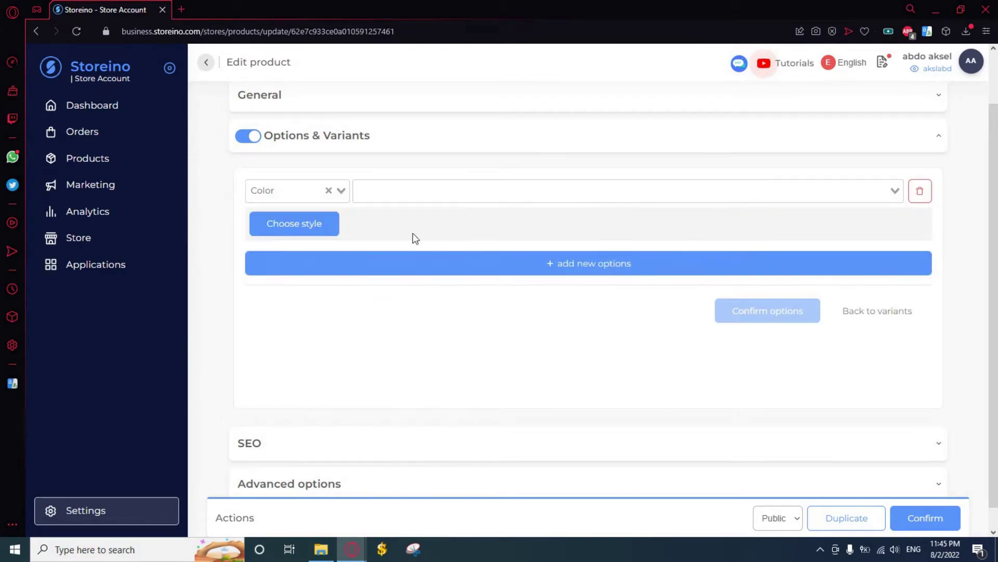
click(298, 197)
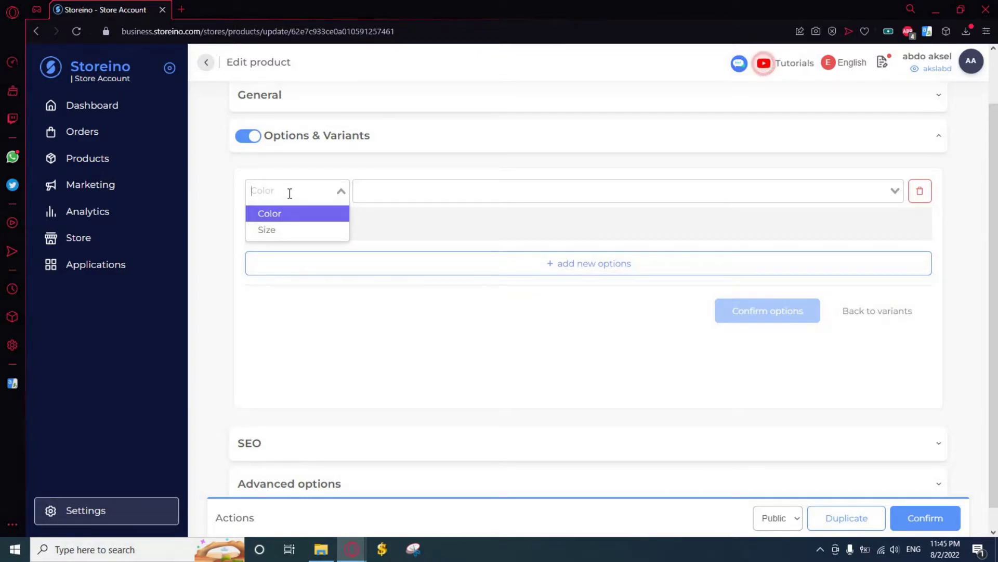
text(discount)
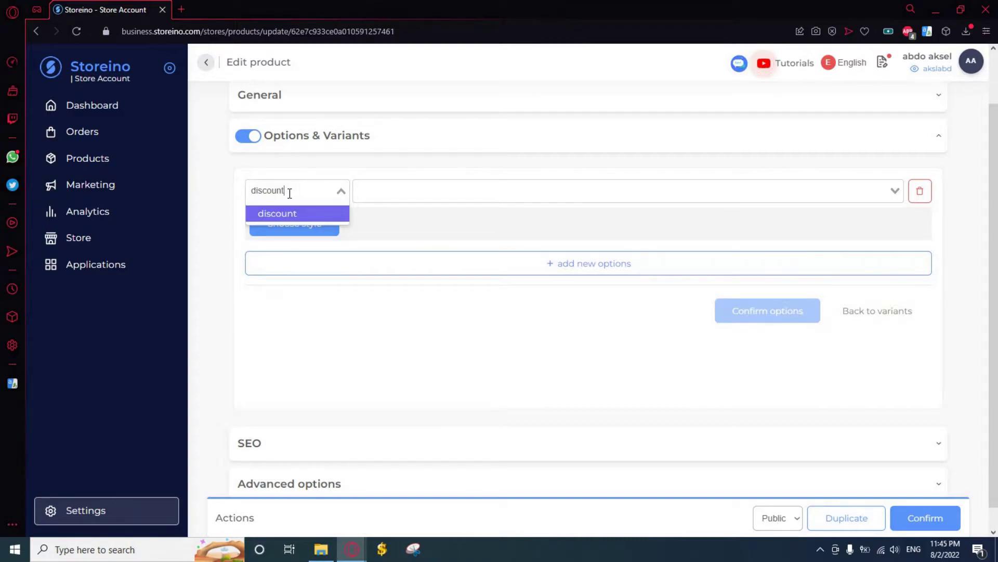
key(Return)
click(394, 195)
text(Buy 2 get 1 free)
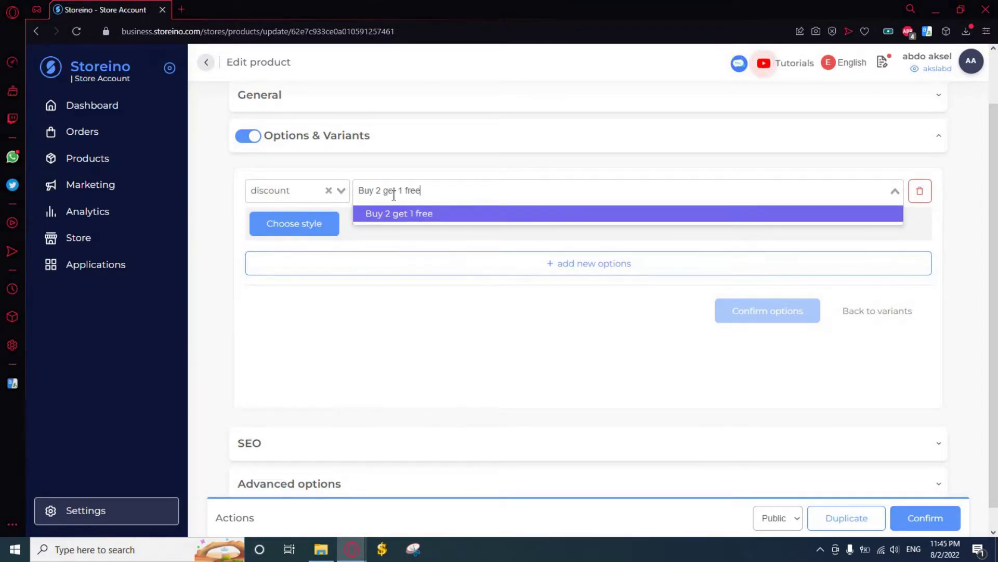
click(446, 213)
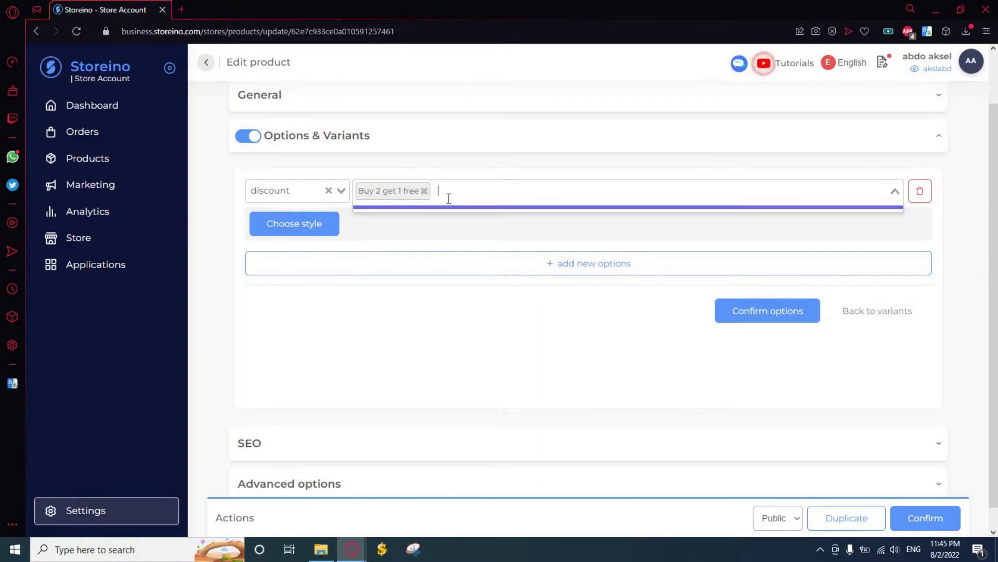
Step: Add "Buy 5 get 3 free" as a second value of the discount option
text(Buy 2 get 1 free)
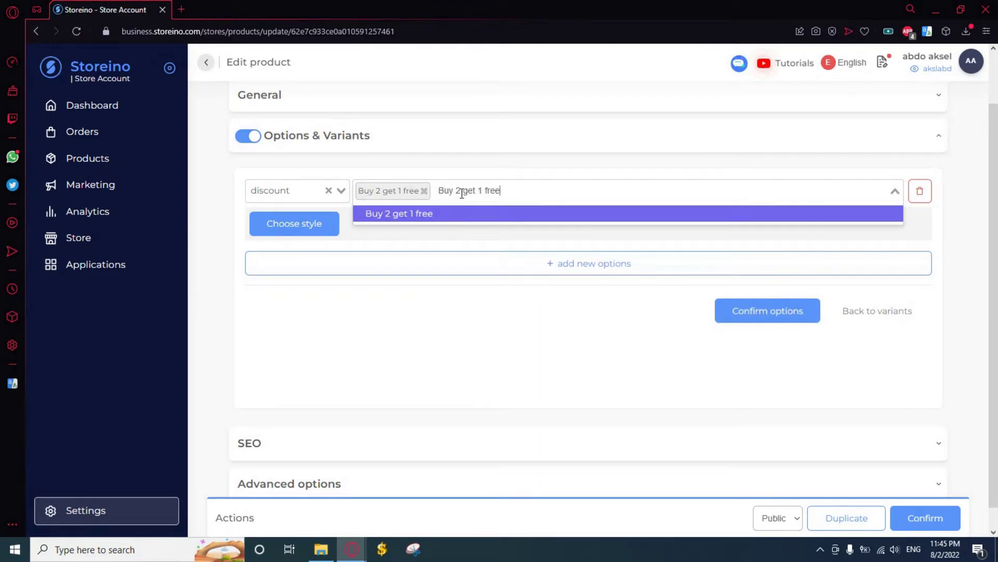
click(462, 193)
key(BackSpace)
text(5)
click(482, 190)
key(BackSpace)
text(3)
key(Return)
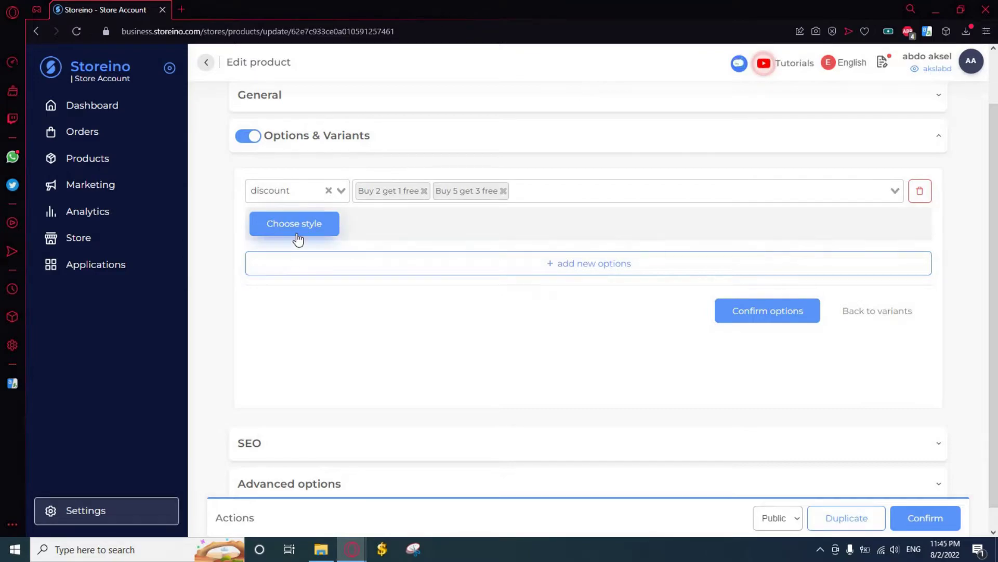
Step: Give the discount option the checkbox display style and confirm the options to generate the variants
click(297, 233)
click(457, 257)
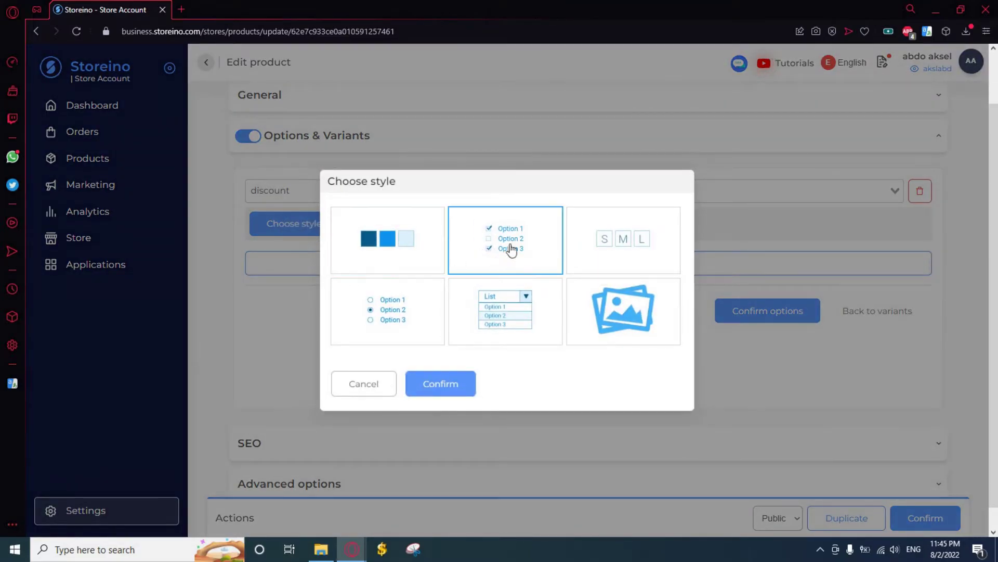
click(442, 384)
click(761, 310)
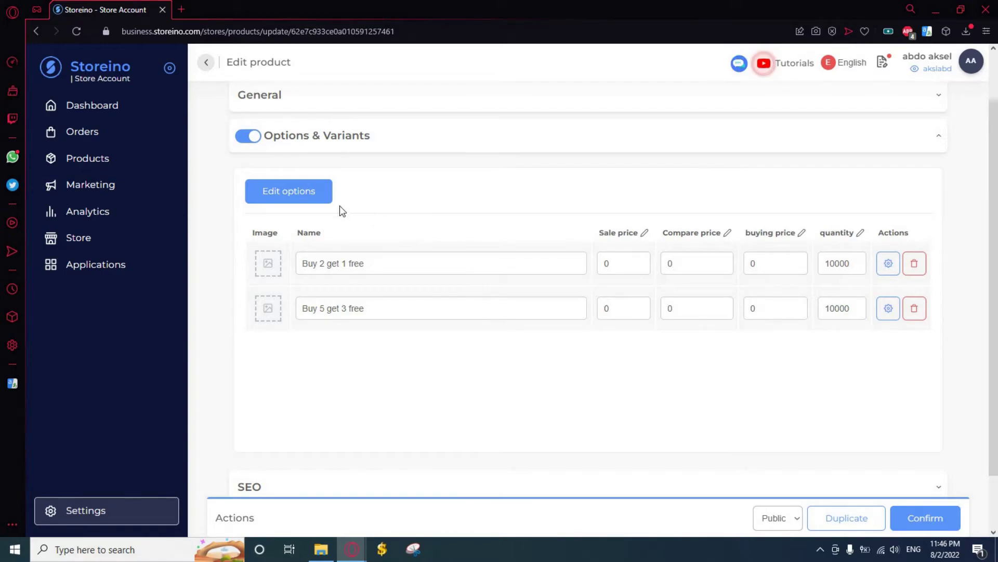
Step: Replace the discount option with a Color option offering Red and Black, and confirm the options
click(326, 206)
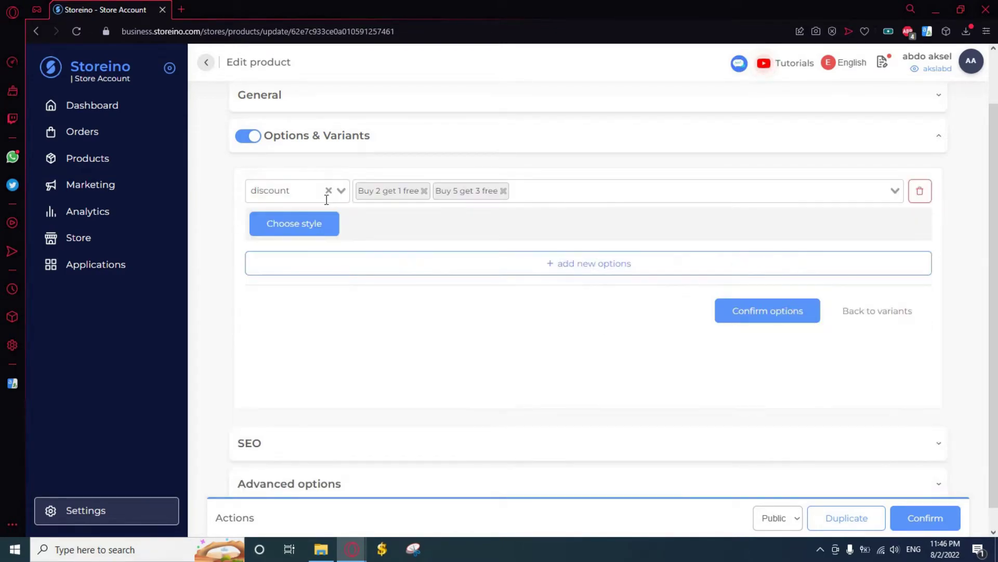
click(918, 192)
click(535, 210)
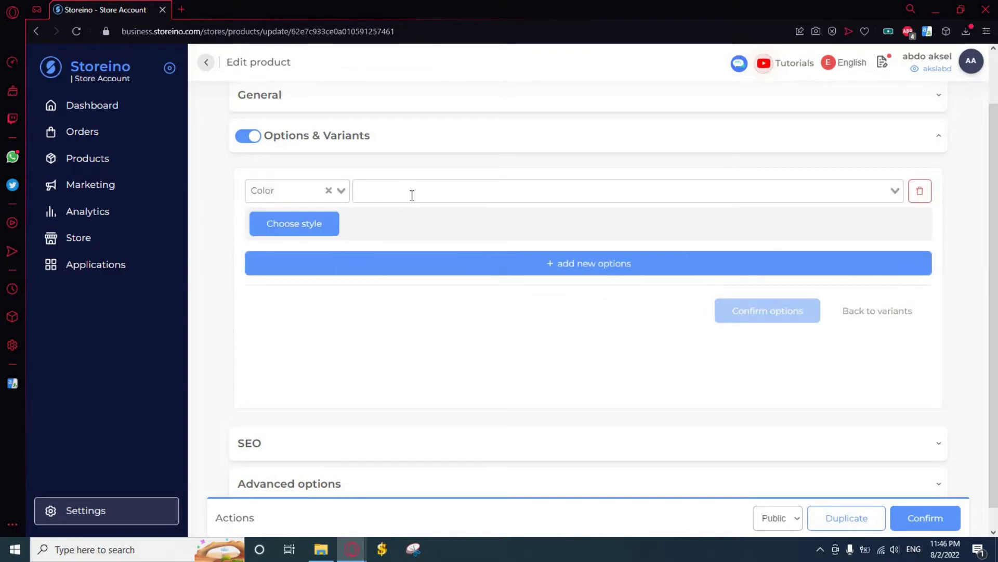
click(411, 195)
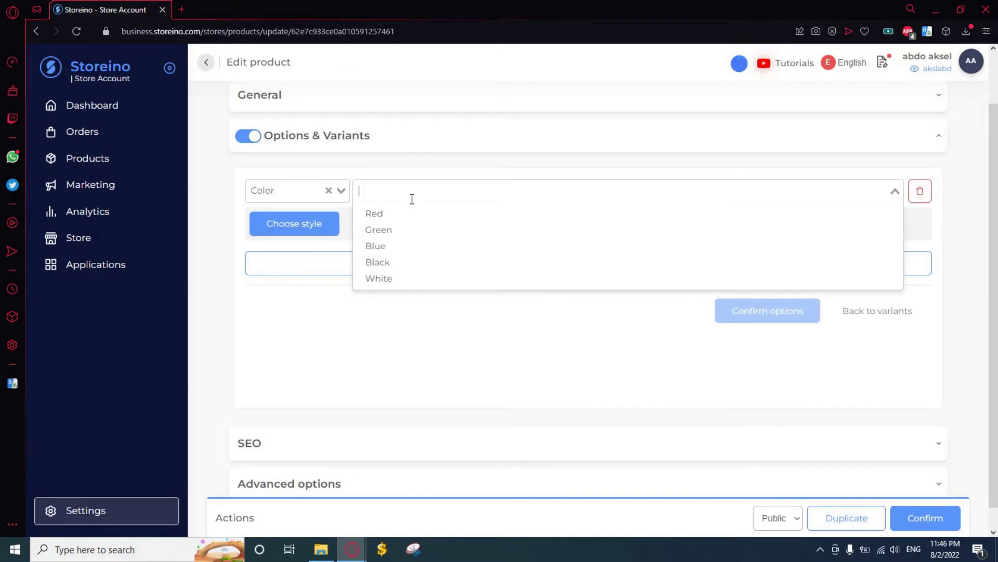
click(396, 224)
click(520, 195)
click(459, 261)
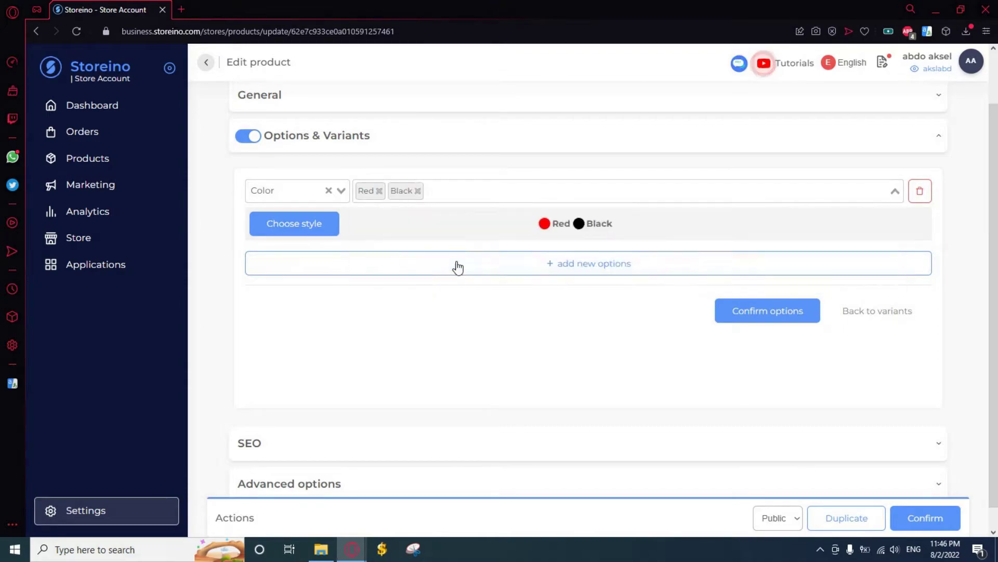
click(784, 319)
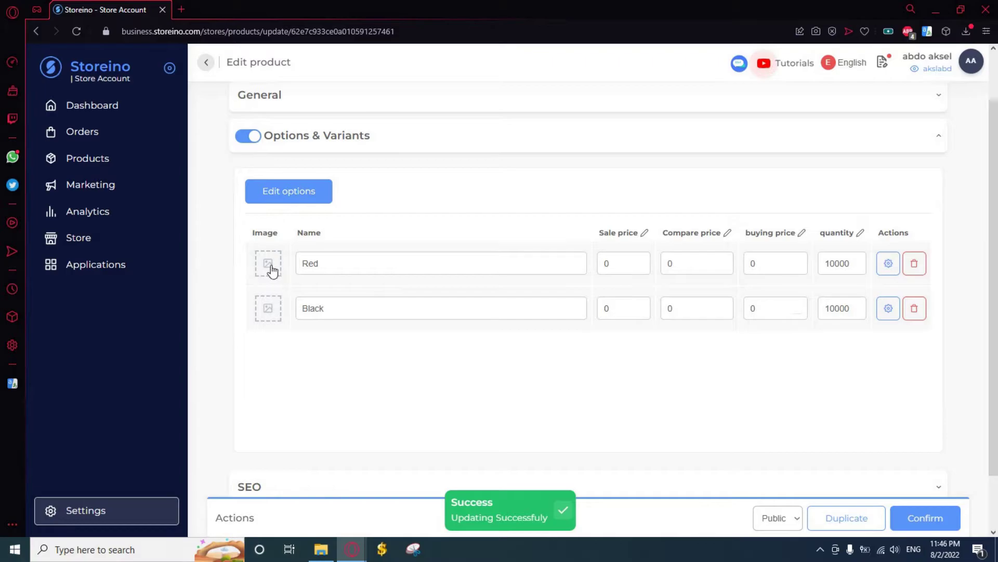
Step: Assign the red headphones photo to the Red variant and the black headset photo to the Black variant
click(269, 264)
click(358, 353)
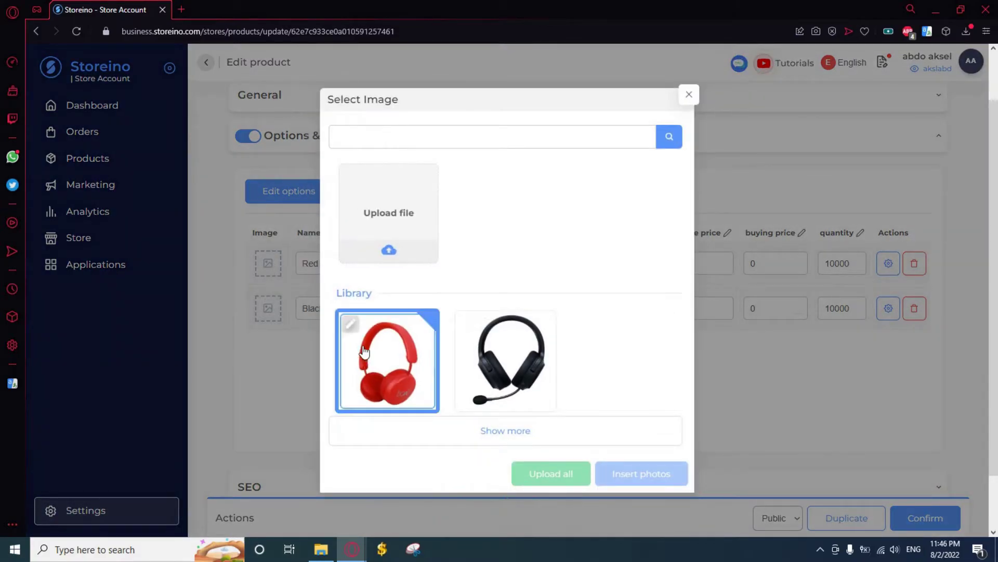
click(669, 474)
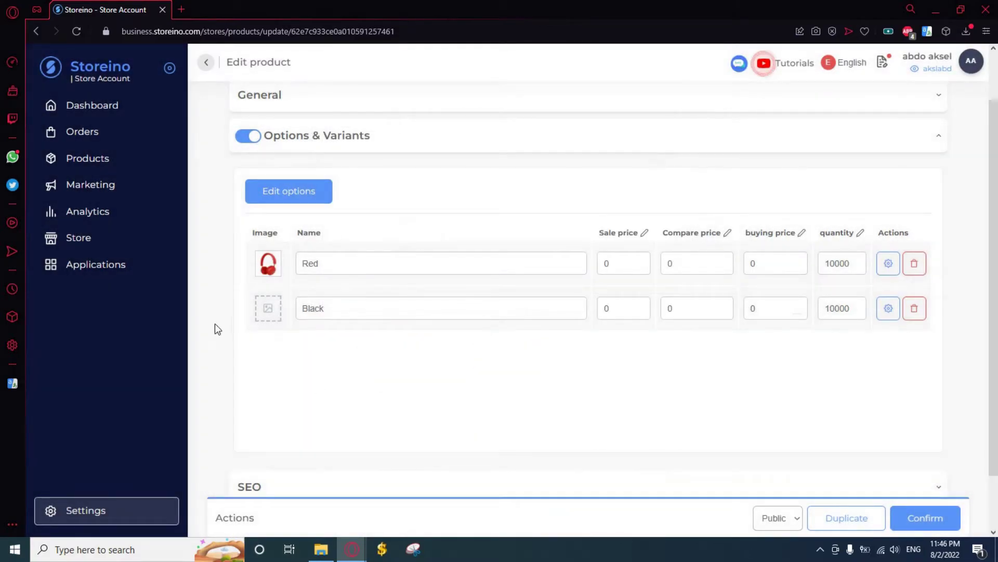
click(267, 308)
click(504, 395)
click(642, 474)
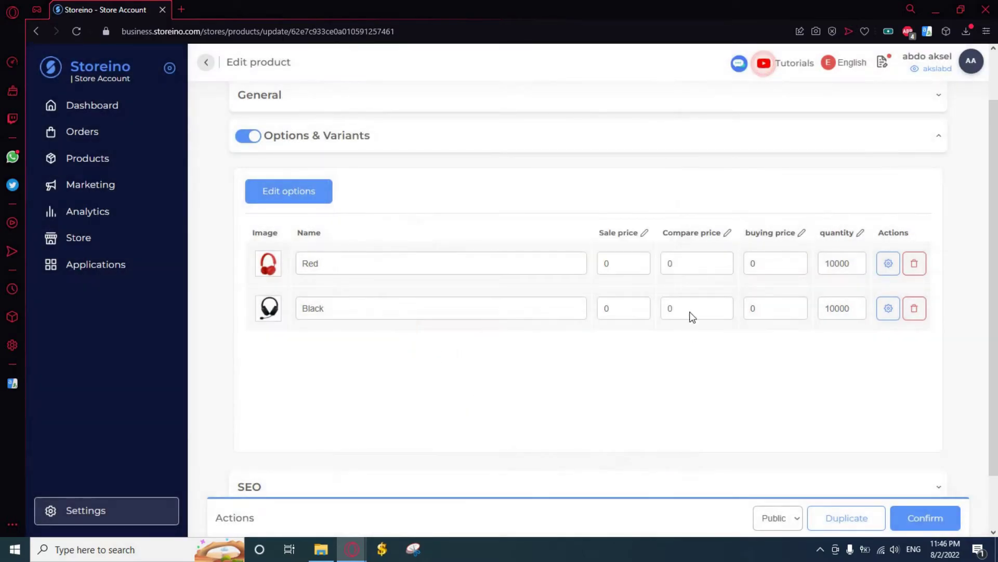
Step: Set the sale price to 15 for the Red variant and 20 for the Black variant
click(621, 265)
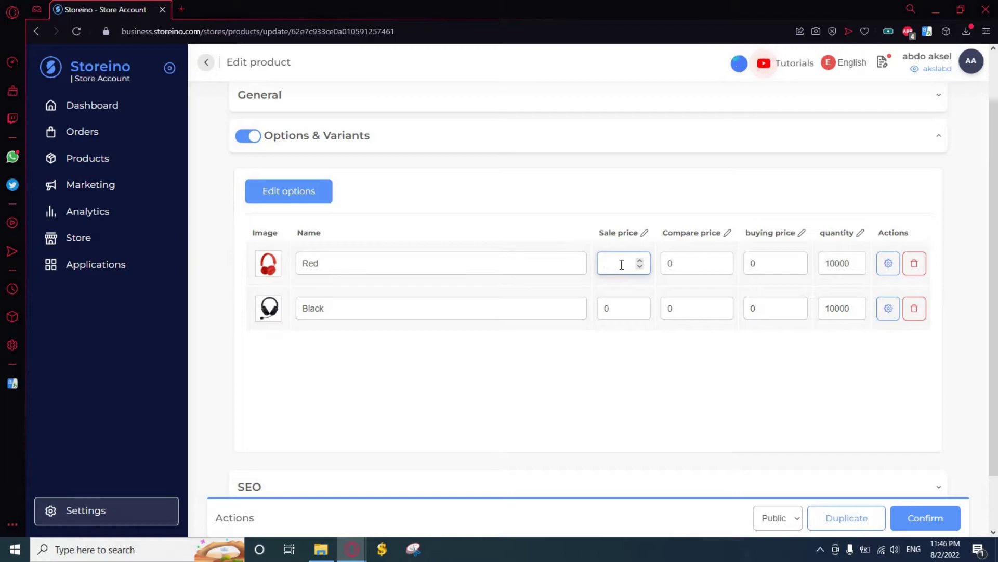
text(15)
click(618, 308)
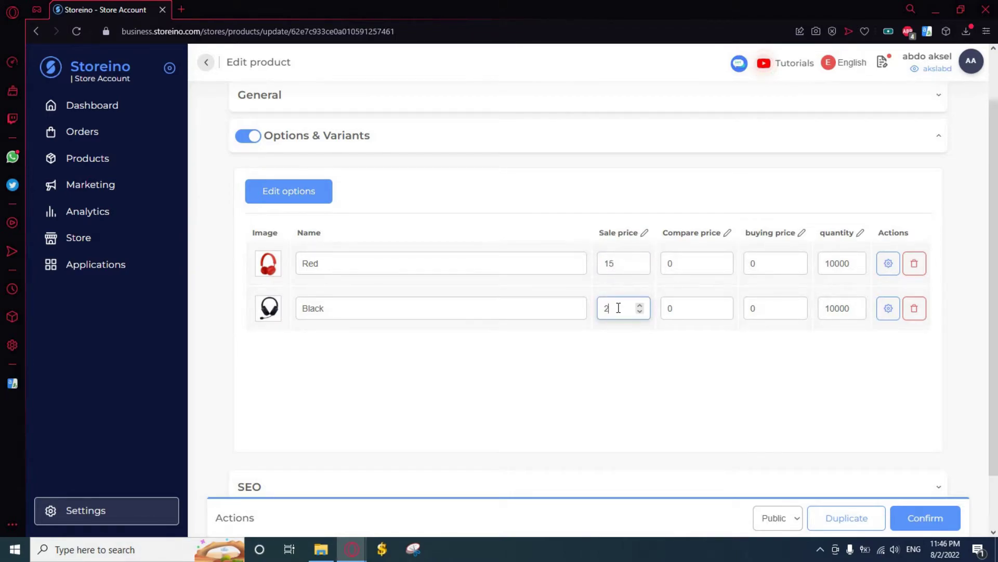
text(20)
click(626, 370)
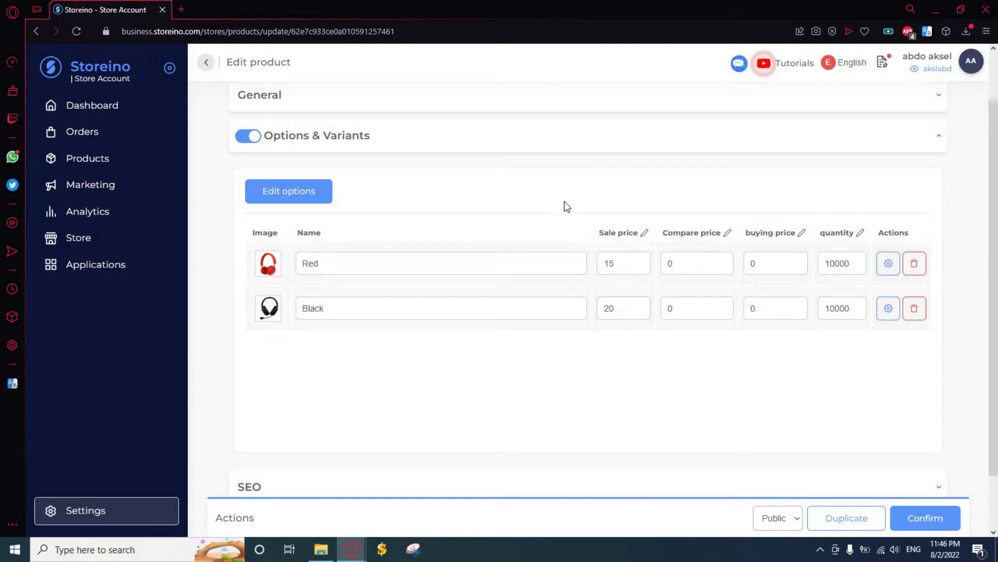
Step: Check the sale price in the General section and turn off Options & Variants for the product
click(452, 165)
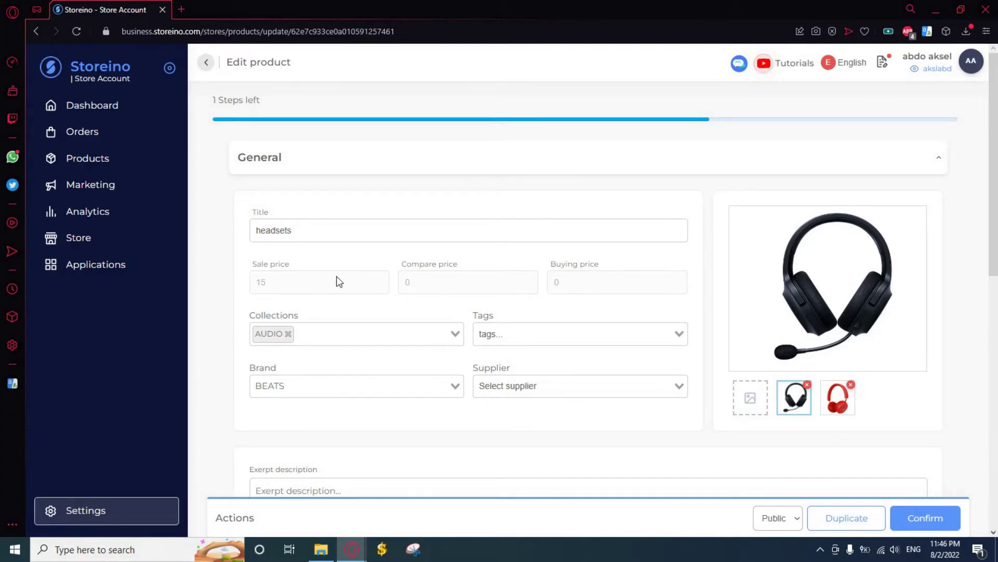
click(388, 174)
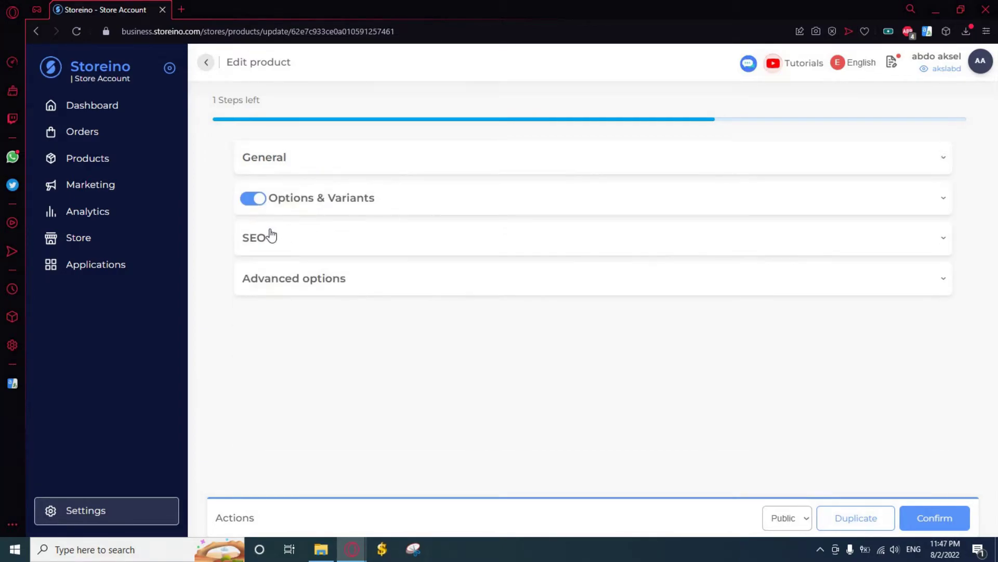
click(255, 203)
Step: Set the product's general sale price to 25
click(307, 172)
click(283, 276)
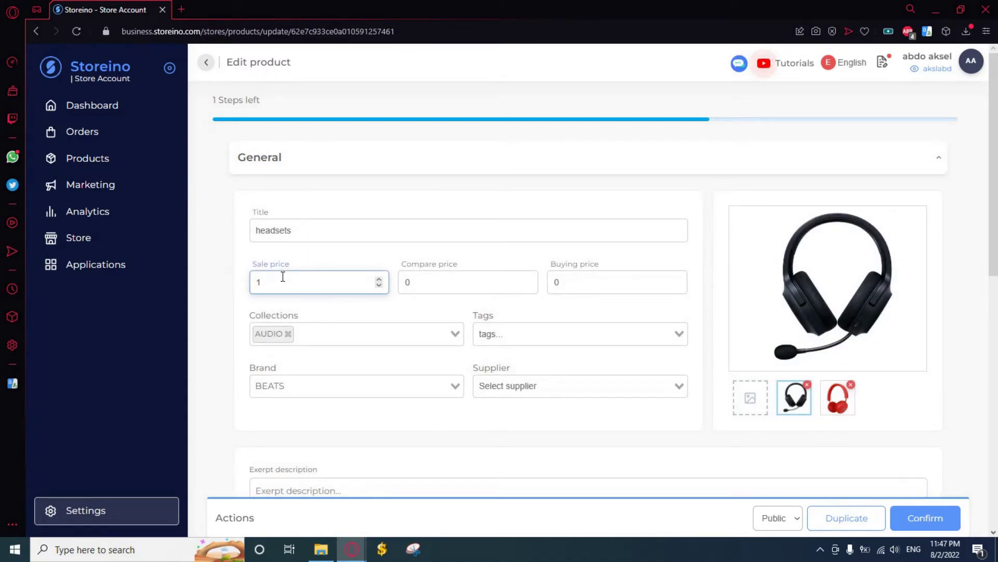
text(3)
key(BackSpace)
text(7)
key(BackSpace)
key(BackSpace)
text(25)
click(396, 171)
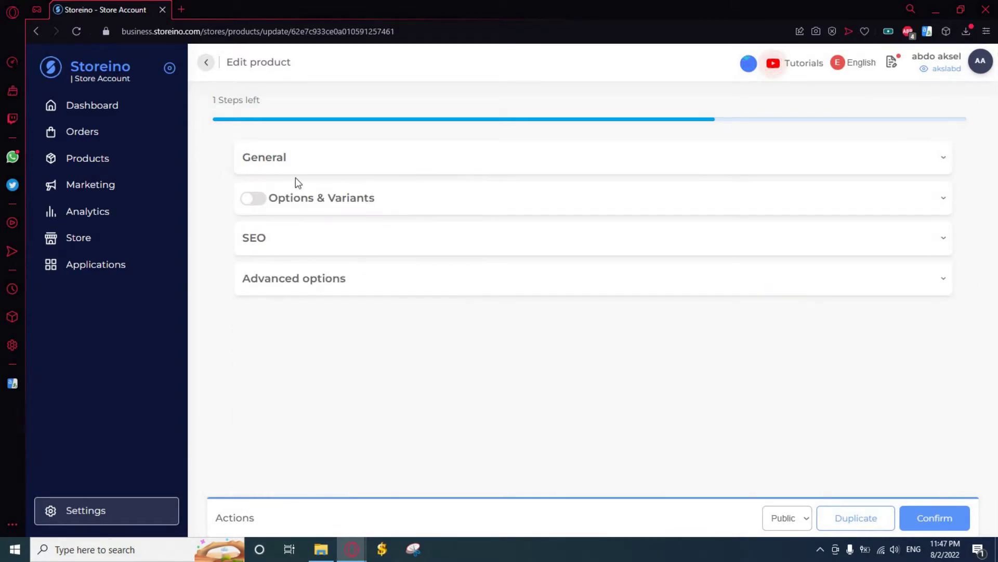
Step: Turn Options & Variants back on, review the variants, and open the product's SEO settings
click(306, 204)
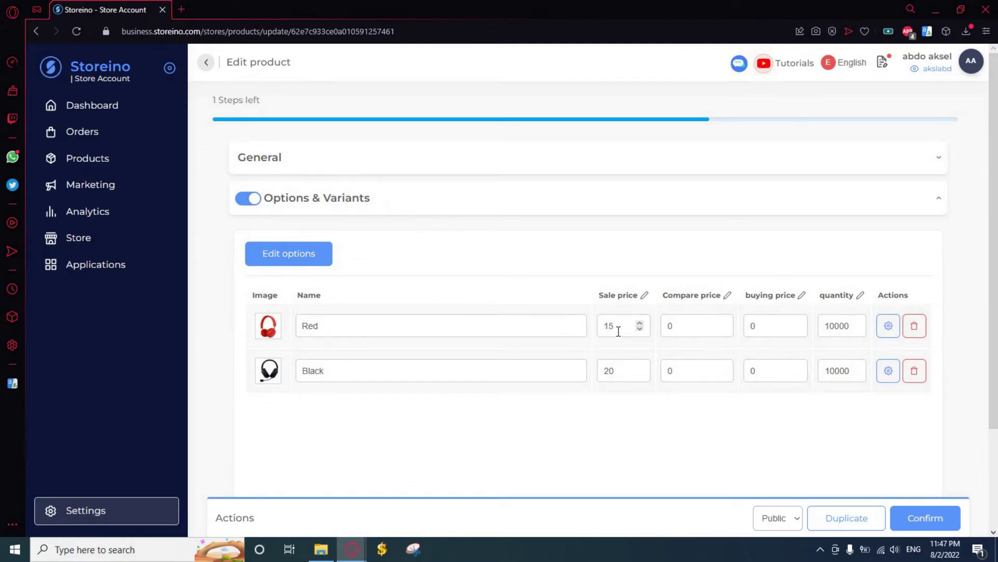
click(548, 210)
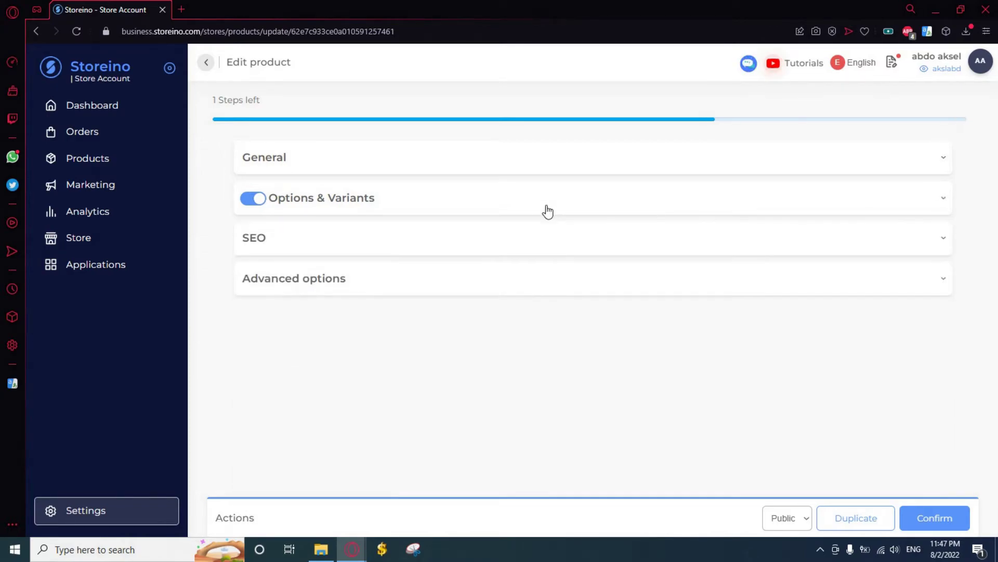
click(418, 240)
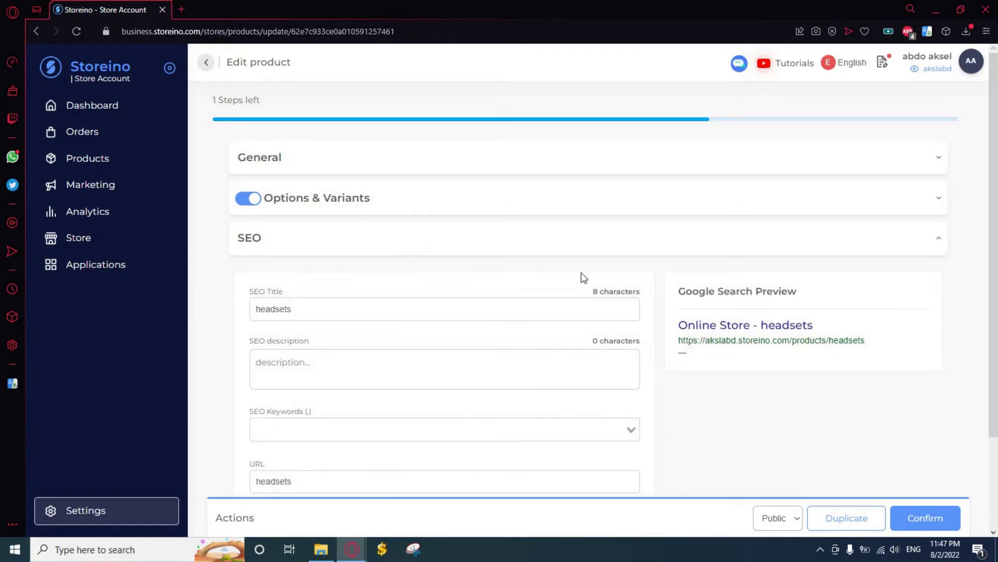
Step: Open the product's Advanced options with the quantity and shipping settings
scroll(550, 272, down, 1)
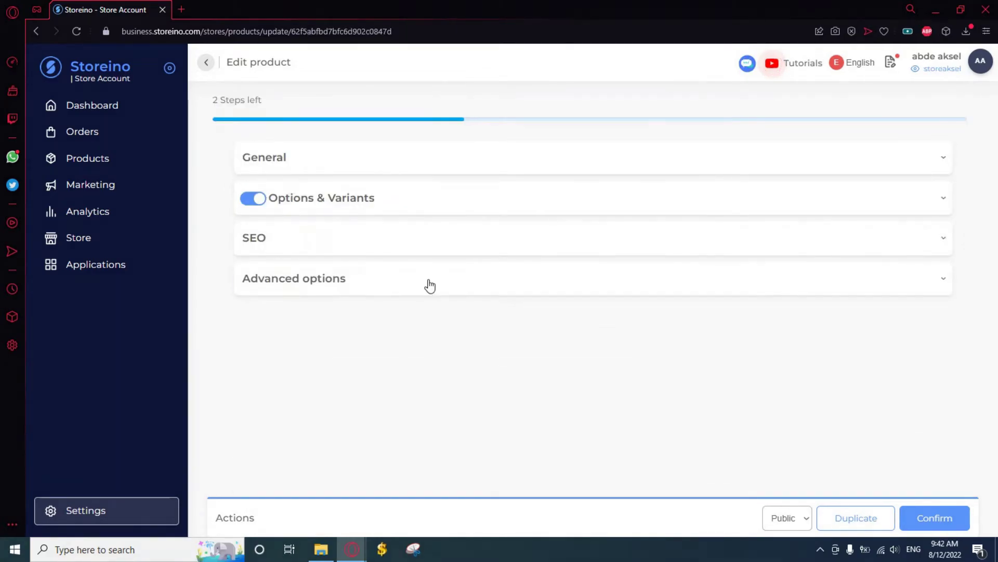
click(430, 285)
scroll(579, 331, down, 2)
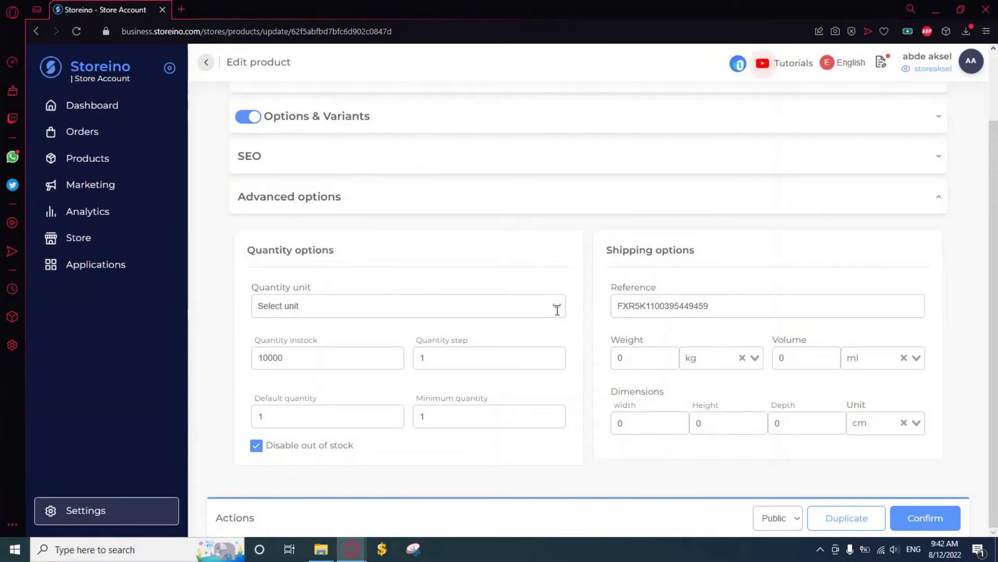
click(557, 310)
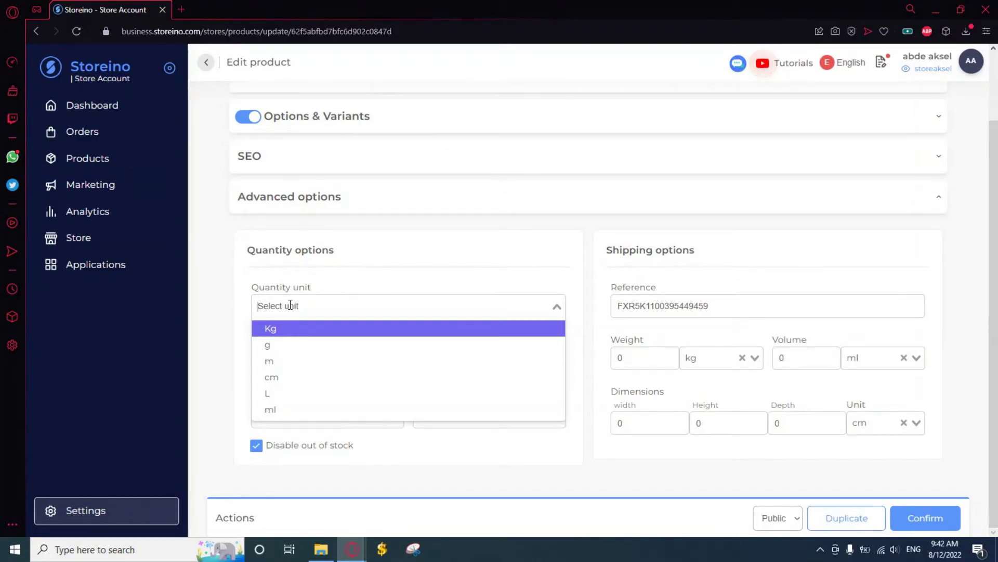
text(12345)
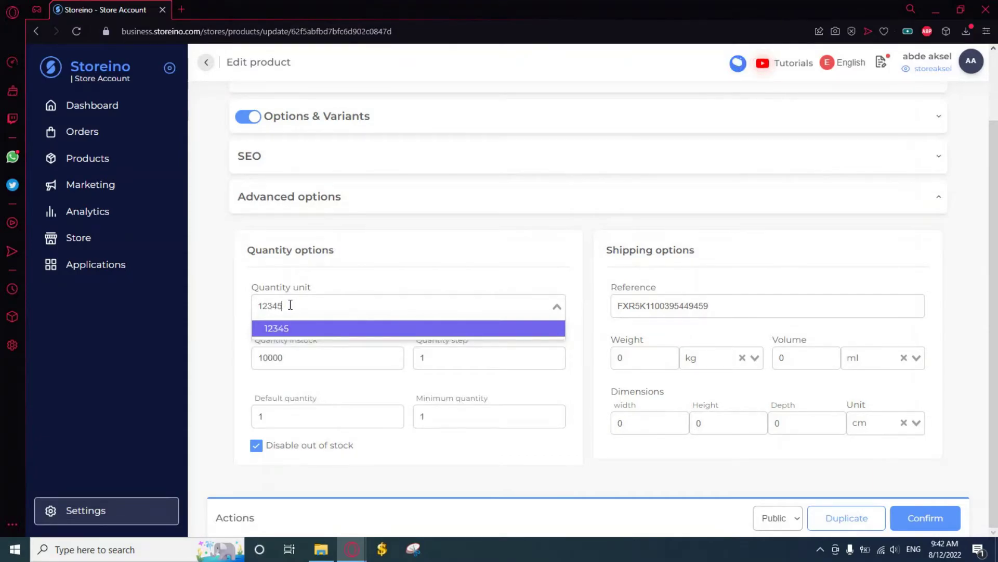
key(BackSpace)
key(BackSpace)
key(BackSpace)
key(BackSpace)
key(BackSpace)
click(339, 265)
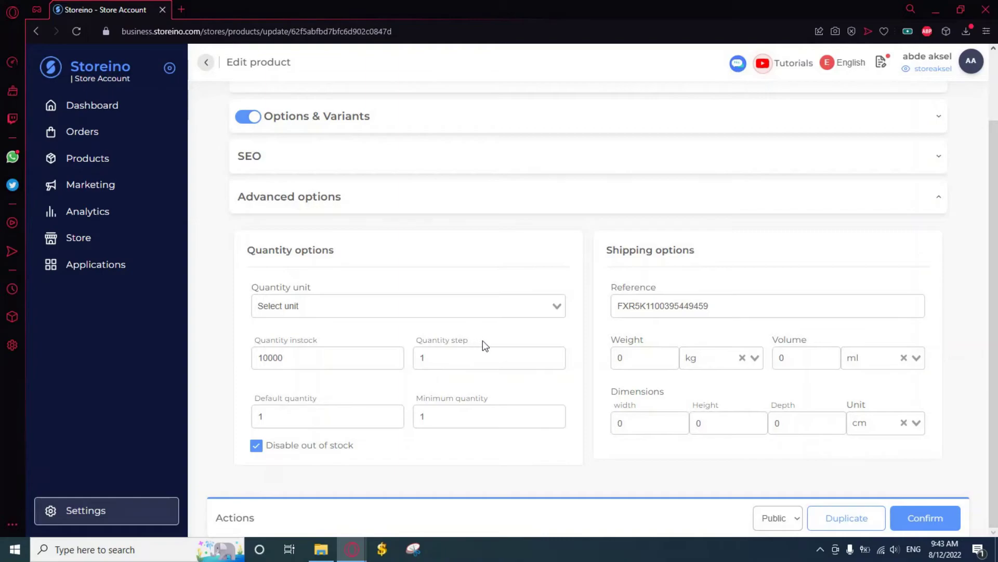
Step: Set the product's quantity step to 2 in the quantity options
click(470, 353)
text(2)
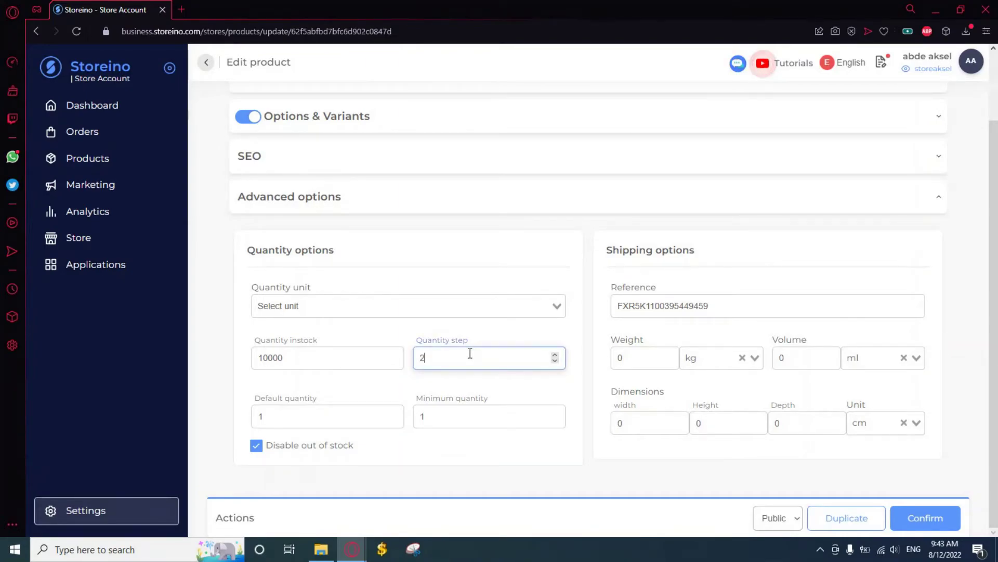
click(484, 341)
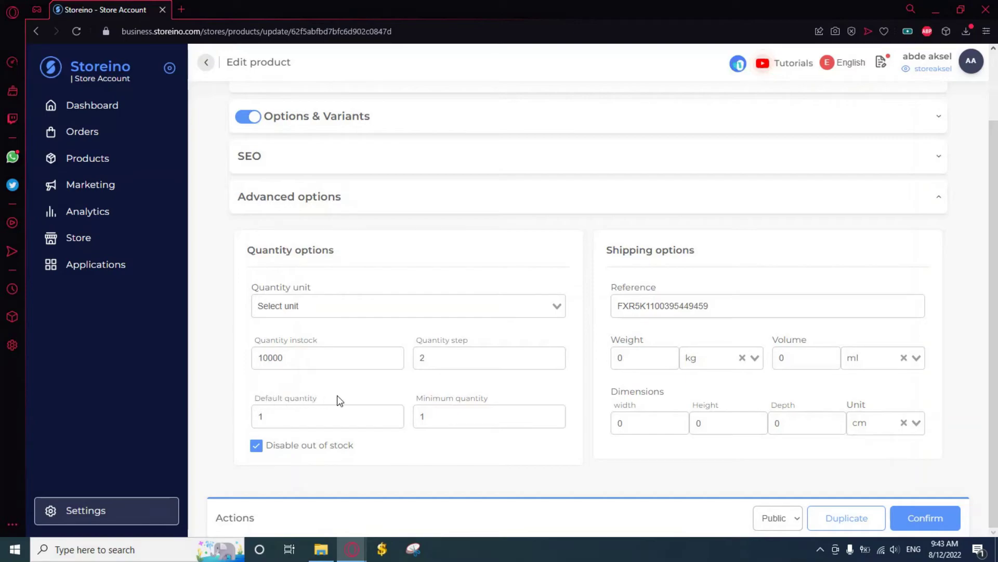
Step: Set both the minimum quantity and the default quantity of the product to 10
click(341, 417)
click(445, 393)
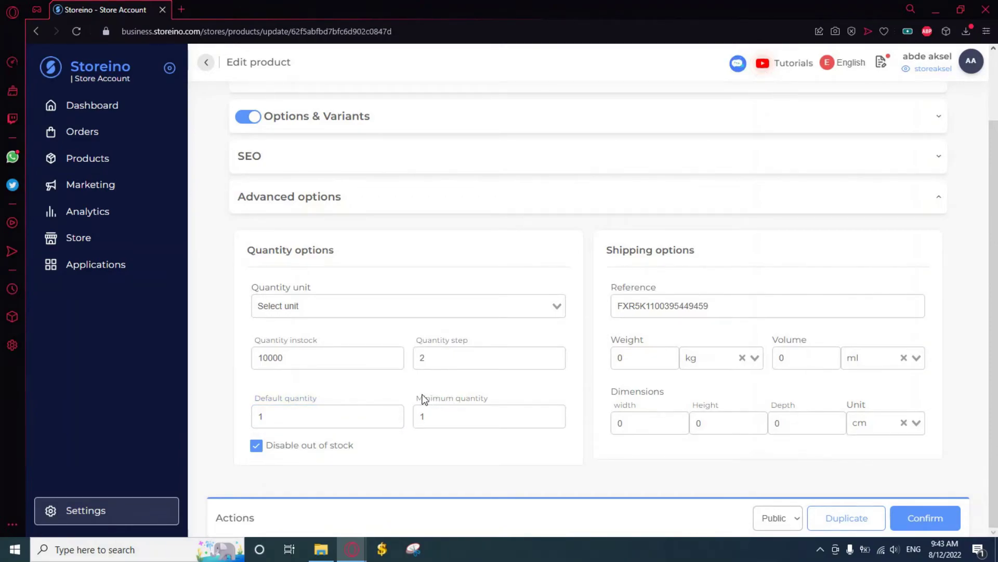
drag(416, 398, 491, 399)
key(shift+Tab)
click(409, 399)
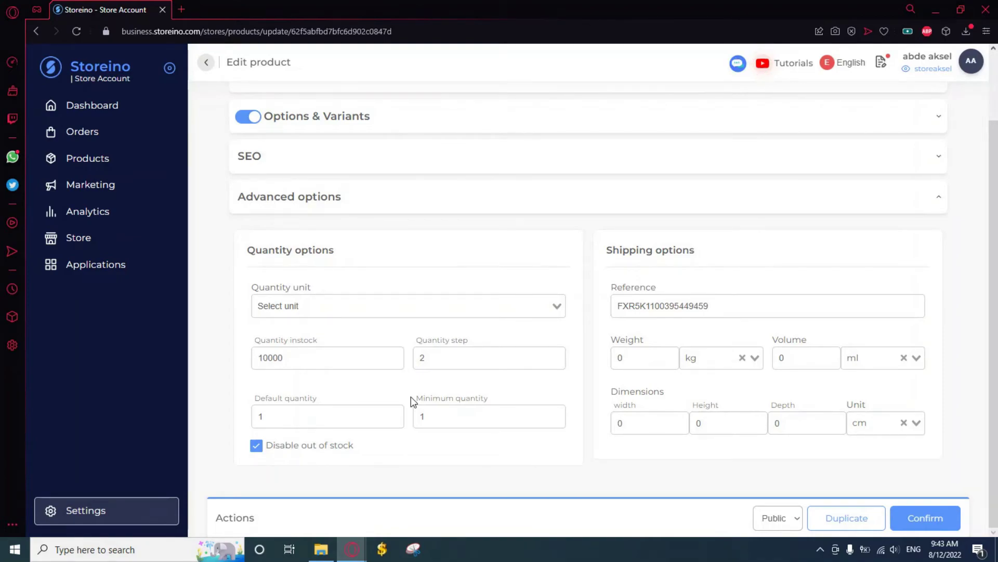
click(448, 419)
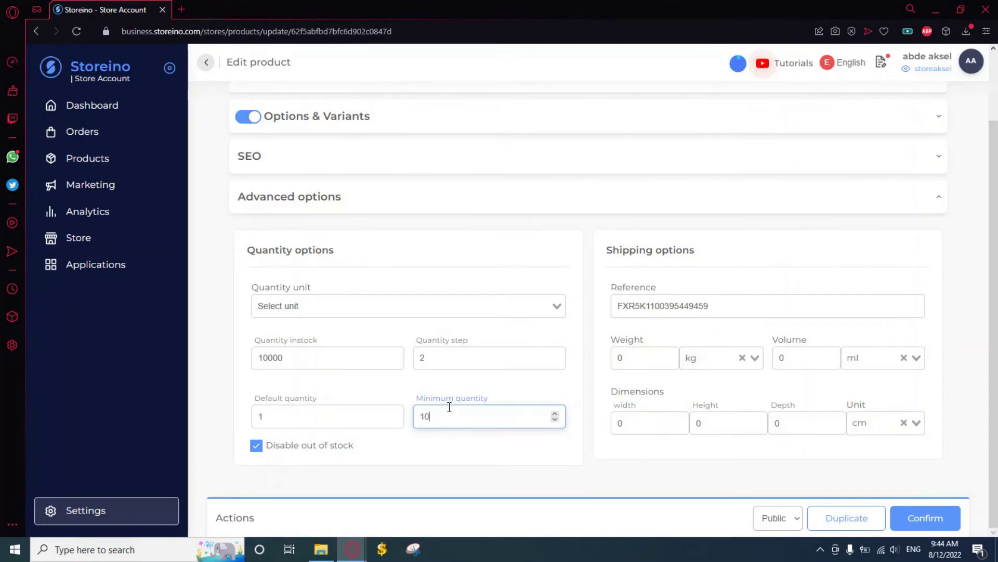
click(436, 383)
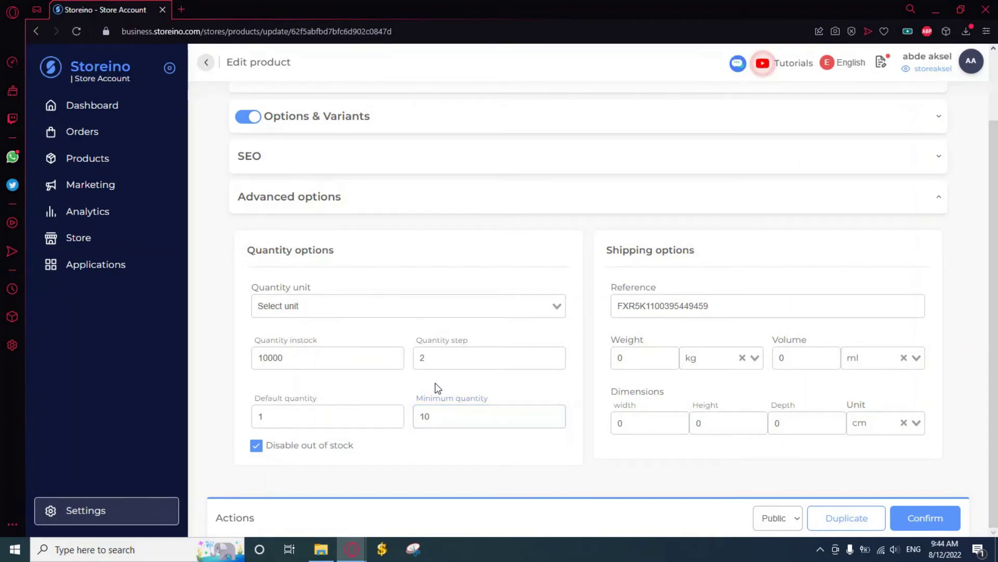
click(336, 414)
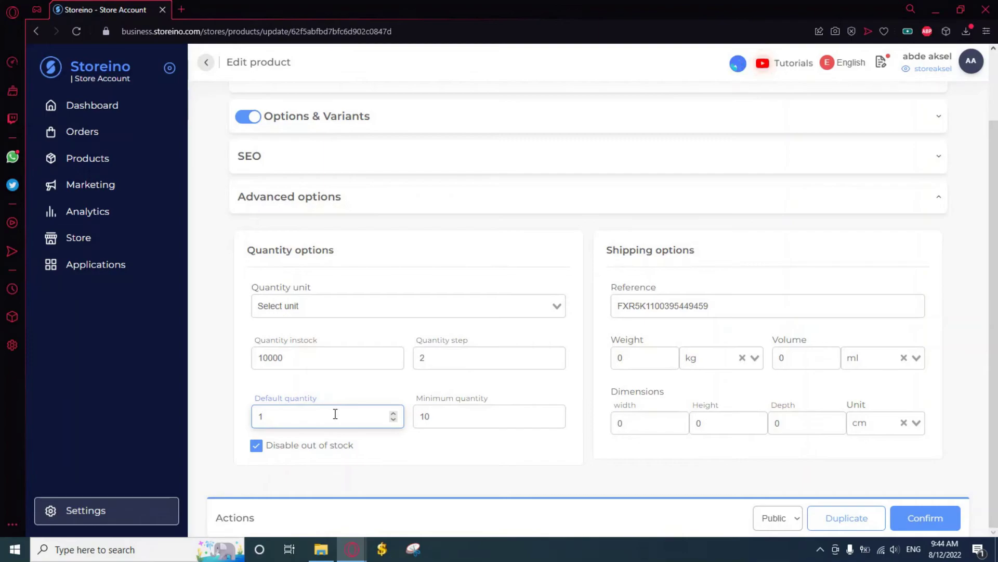
text(0)
click(327, 476)
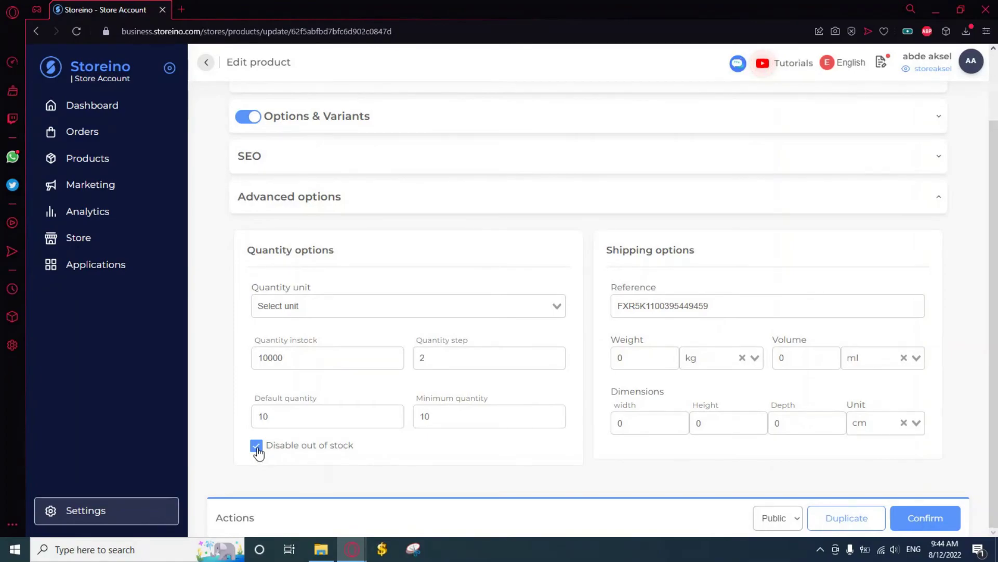
Step: Turn Disable out of stock off and on again, and save the product changes
click(258, 449)
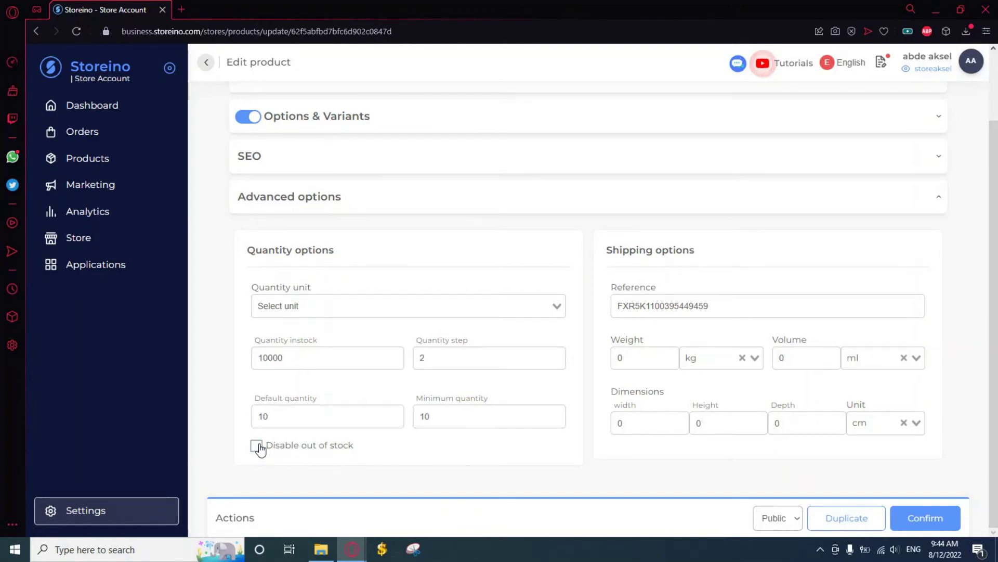
click(257, 446)
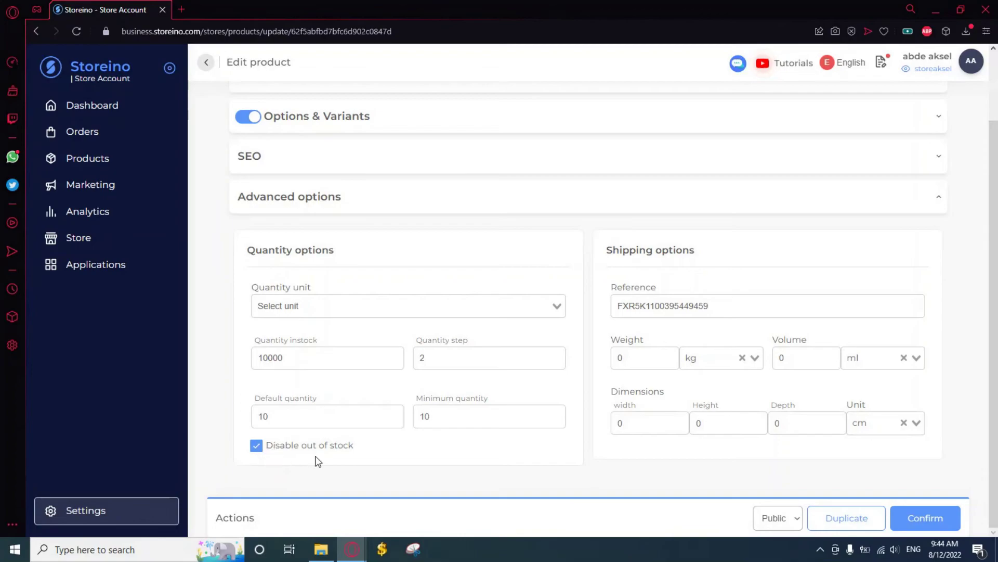
click(919, 519)
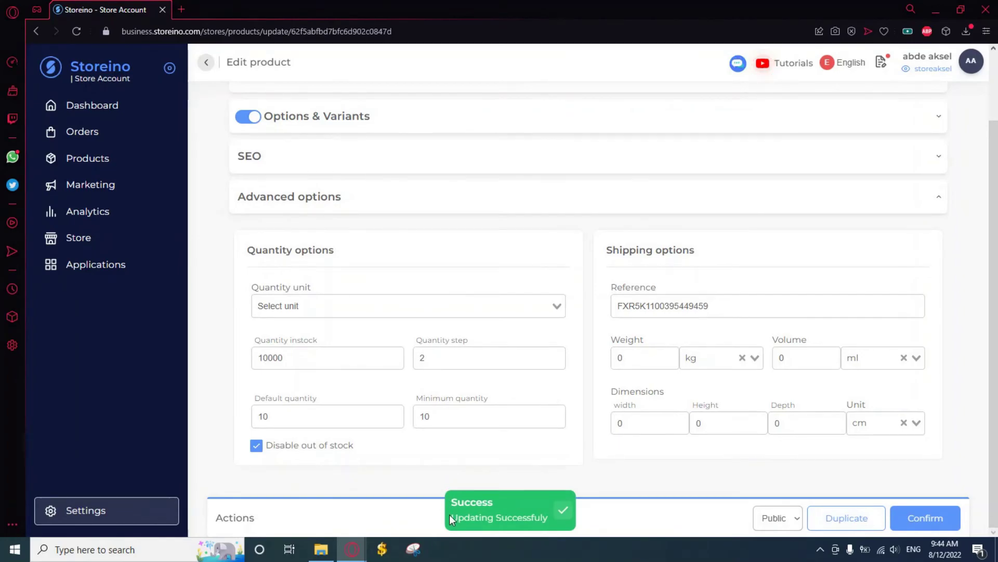
Step: Open the headsets product page in the online store and view the price of the black colour variant
click(913, 69)
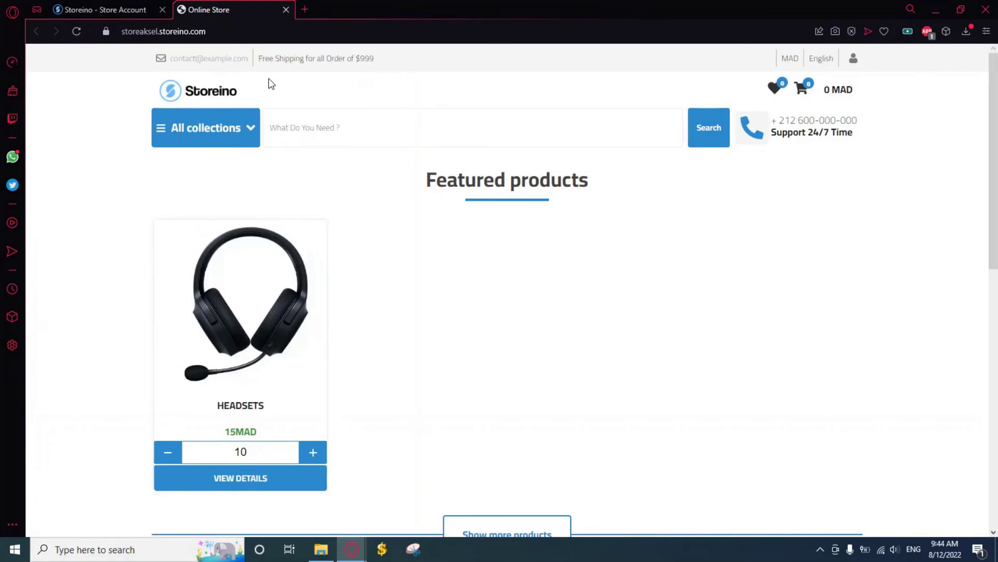
click(261, 281)
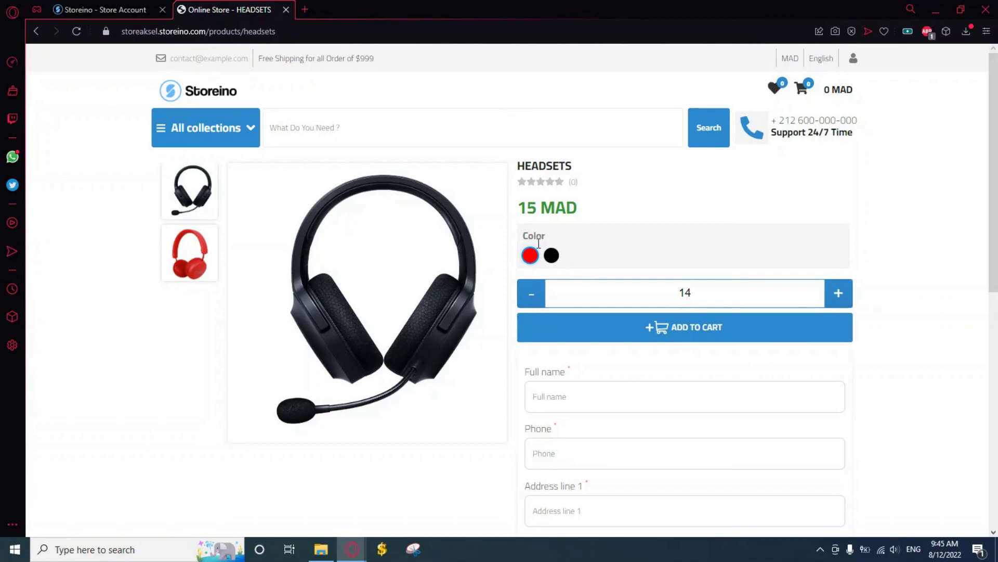
click(551, 256)
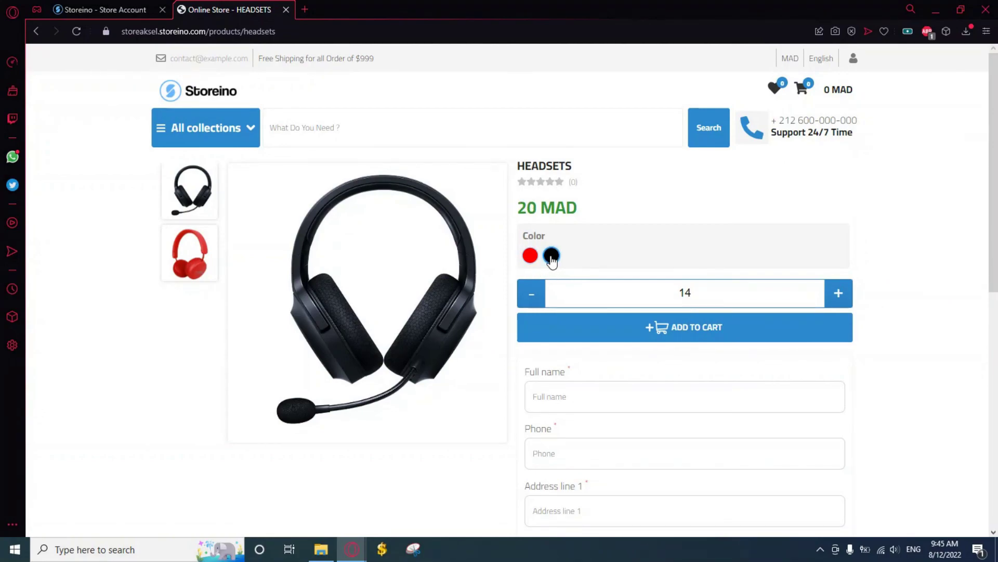